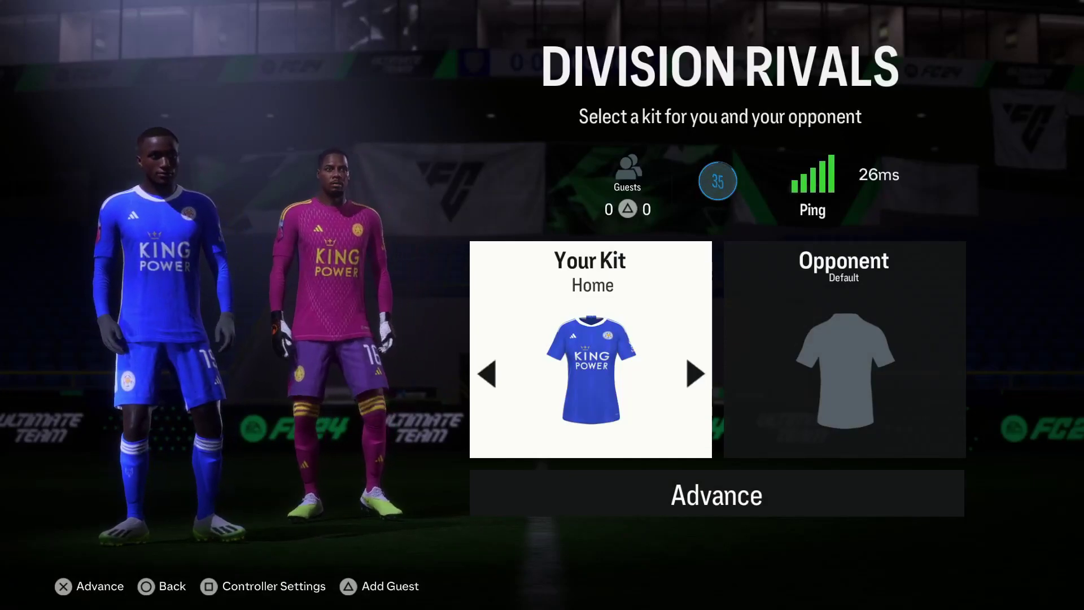
Step: Set the opponent's kit to Away and ready up for the Division Rivals match
{"action": "key", "text": "Return"}
{"action": "key", "text": "Return"}
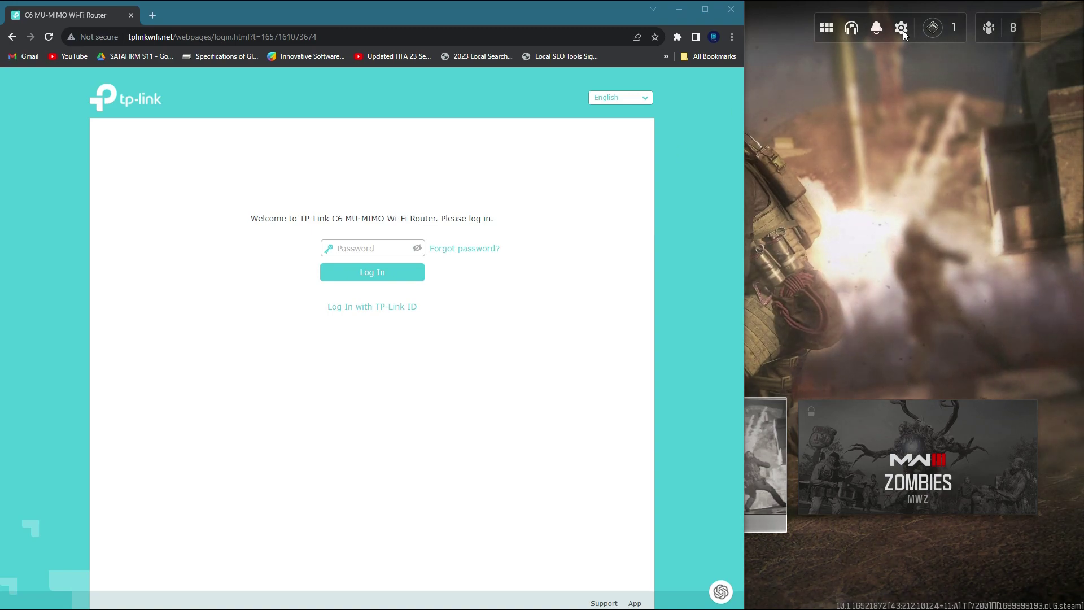
Step: In MW3, go to Settings > Account & Network > Network Info to see the Moderate NAT type
{"action": "left_click", "coordinate": [792, 167]}
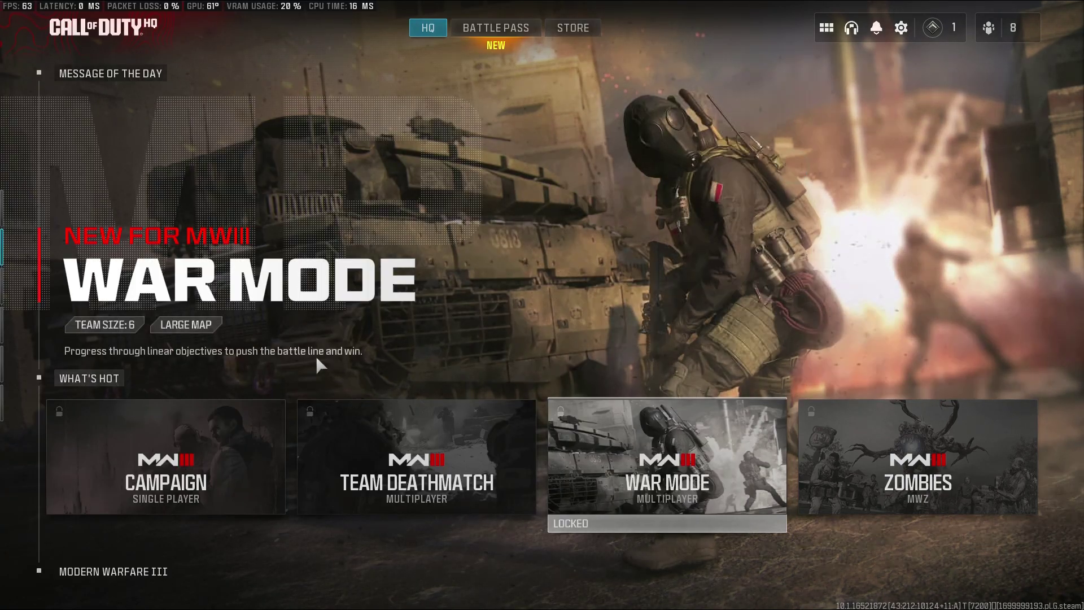
{"action": "scroll", "coordinate": [316, 354], "scroll_direction": "down", "scroll_amount": 5}
{"action": "left_click", "coordinate": [903, 26]}
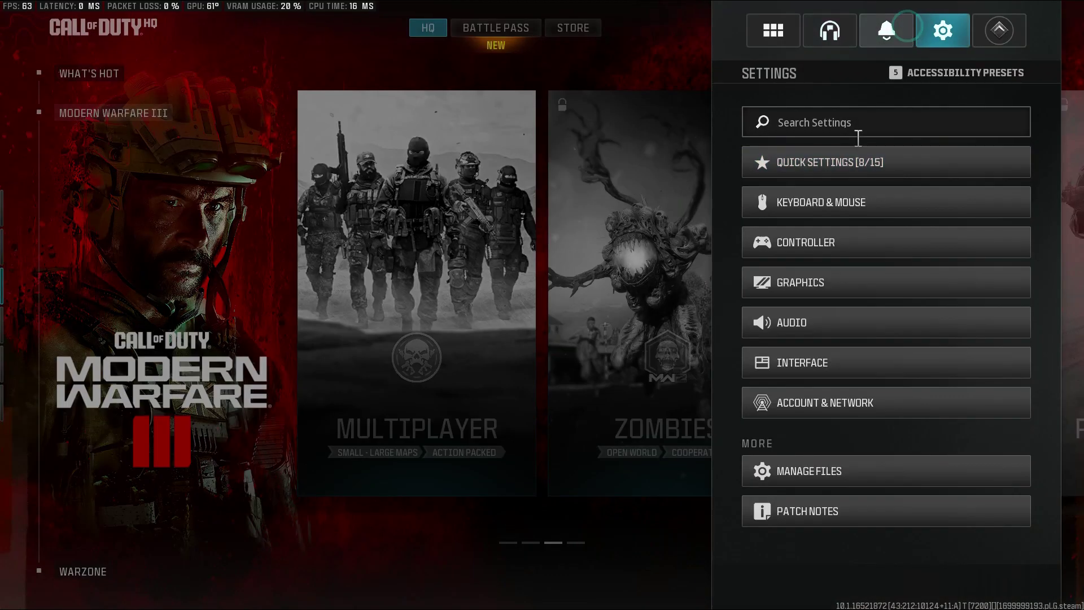
{"action": "left_click", "coordinate": [811, 402]}
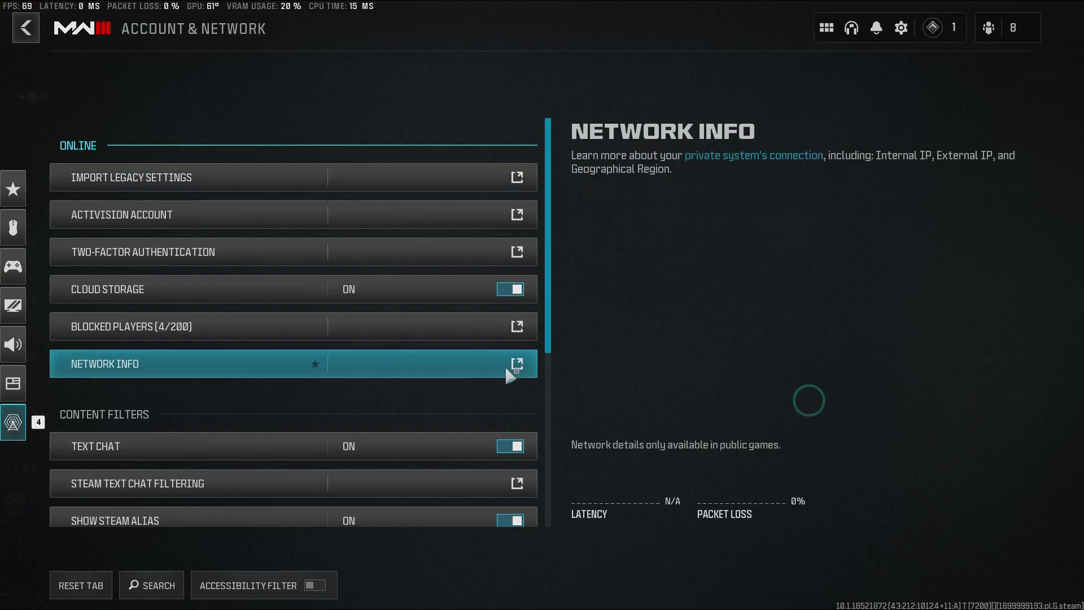
{"action": "left_click", "coordinate": [177, 354]}
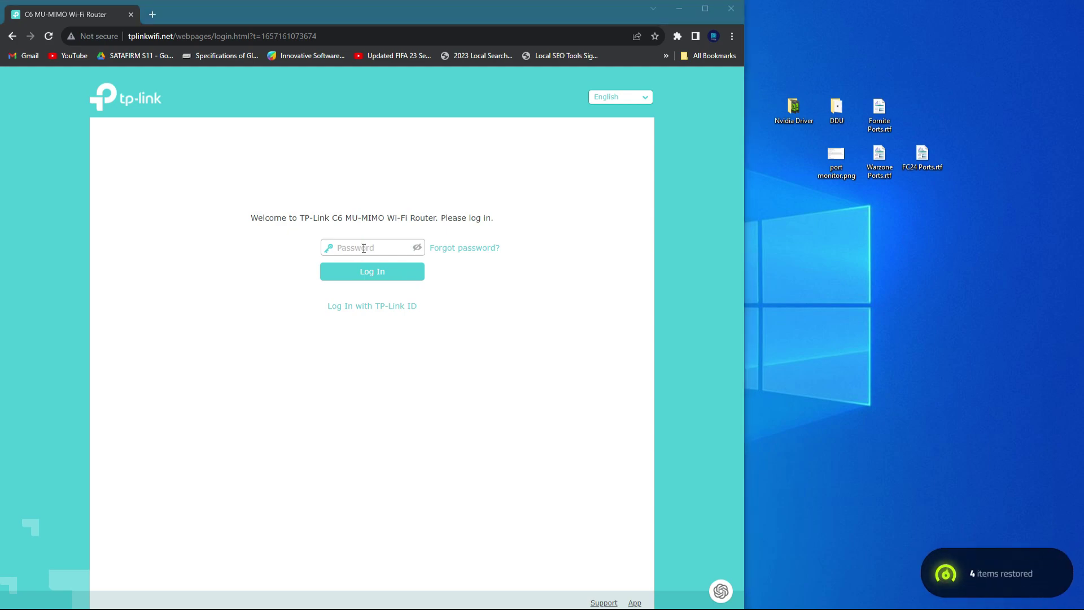
Step: Log in to the Archer C6 admin with the router admin password
{"action": "left_click", "coordinate": [364, 249]}
{"action": "type", "text": "••••••••••"}
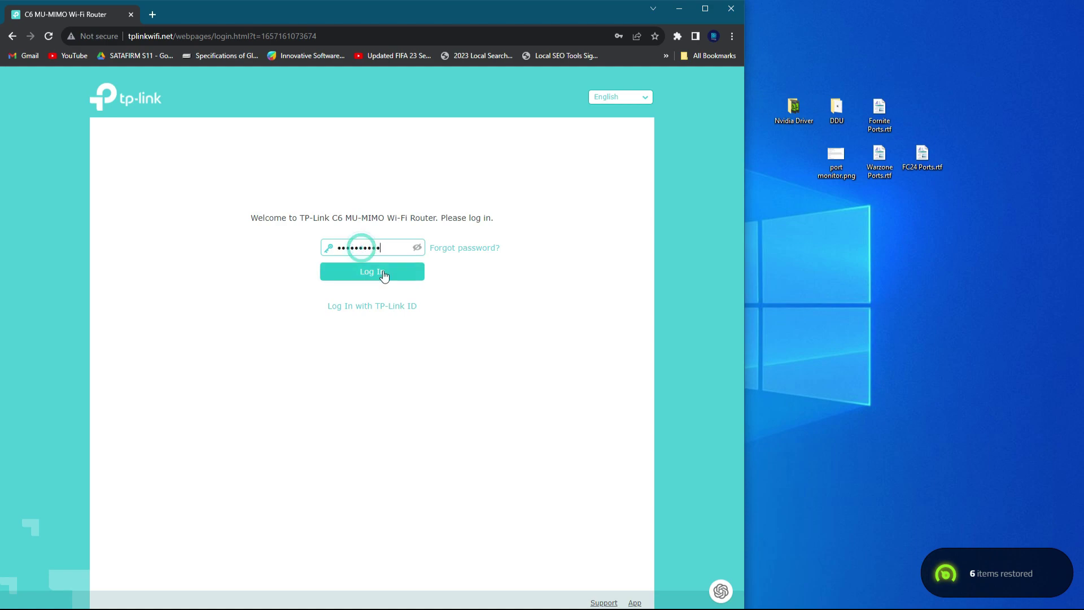
{"action": "left_click", "coordinate": [383, 271]}
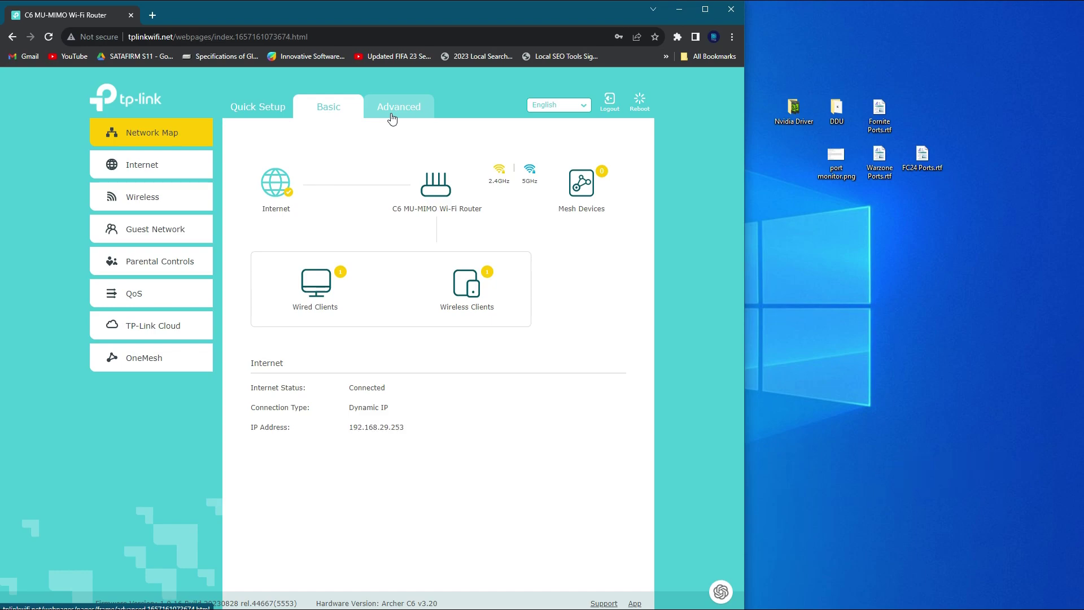
Step: Open Advanced > Network > DHCP Server and scroll down to the DHCP Client List
{"action": "left_click", "coordinate": [392, 114]}
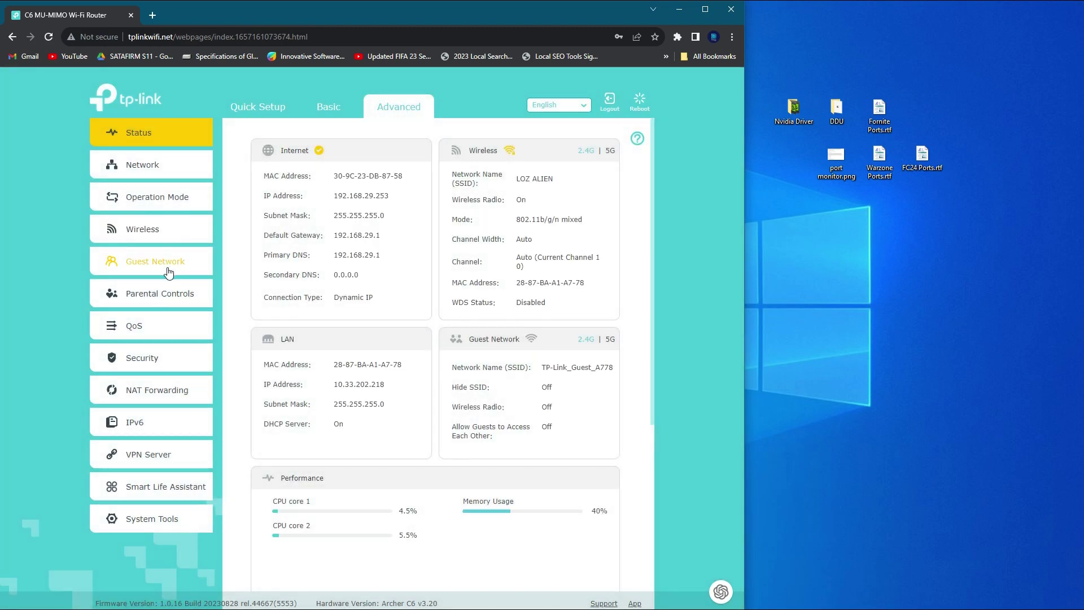
{"action": "left_click", "coordinate": [155, 164]}
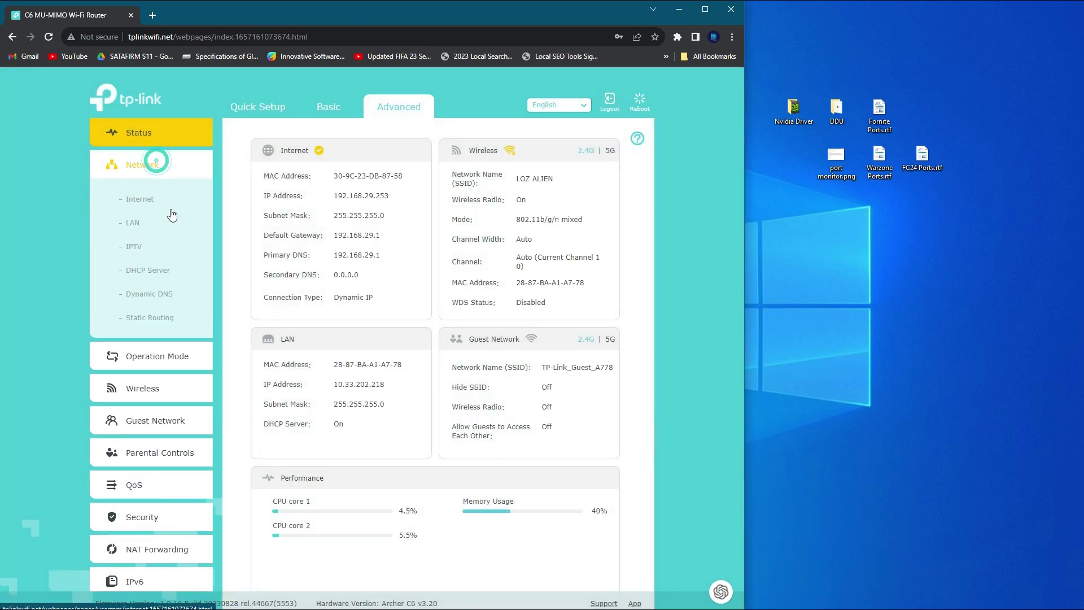
{"action": "left_click", "coordinate": [147, 271]}
{"action": "scroll", "coordinate": [349, 476], "scroll_direction": "down", "scroll_amount": 1}
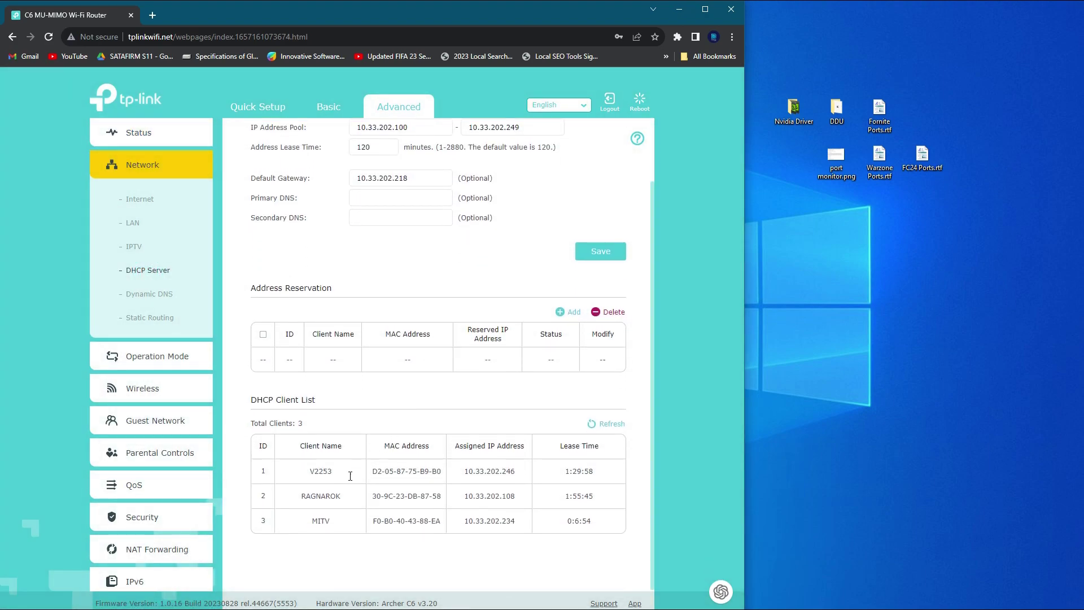
Step: Select the RAGNAROK client and its IP address 10.33.202.108 in the client list
{"action": "left_click_drag", "start_coordinate": [308, 471], "coordinate": [598, 529]}
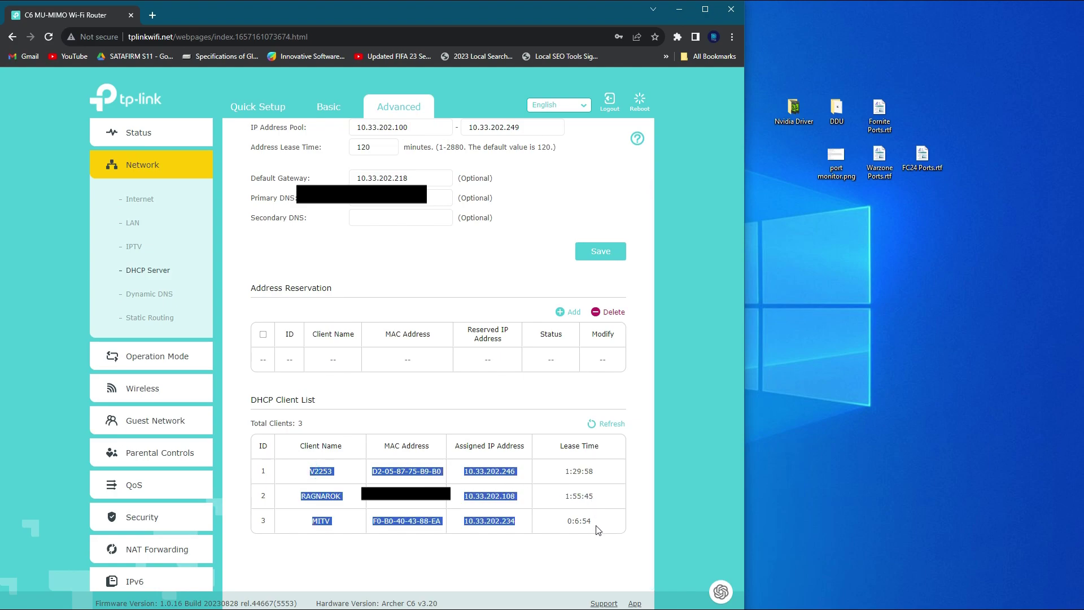
{"action": "left_click", "coordinate": [393, 536]}
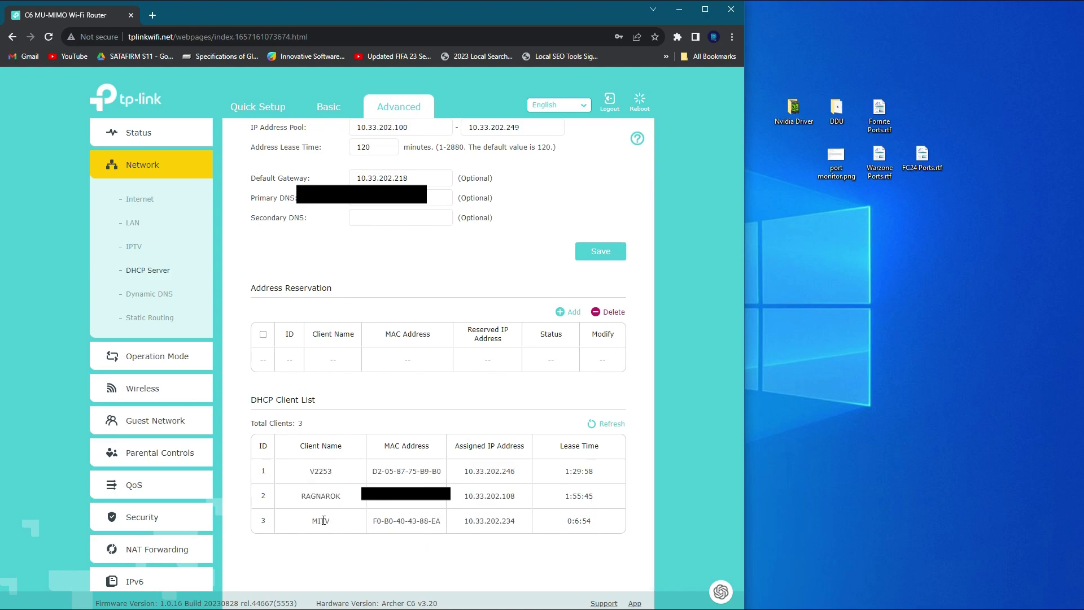
{"action": "double_click", "coordinate": [321, 495]}
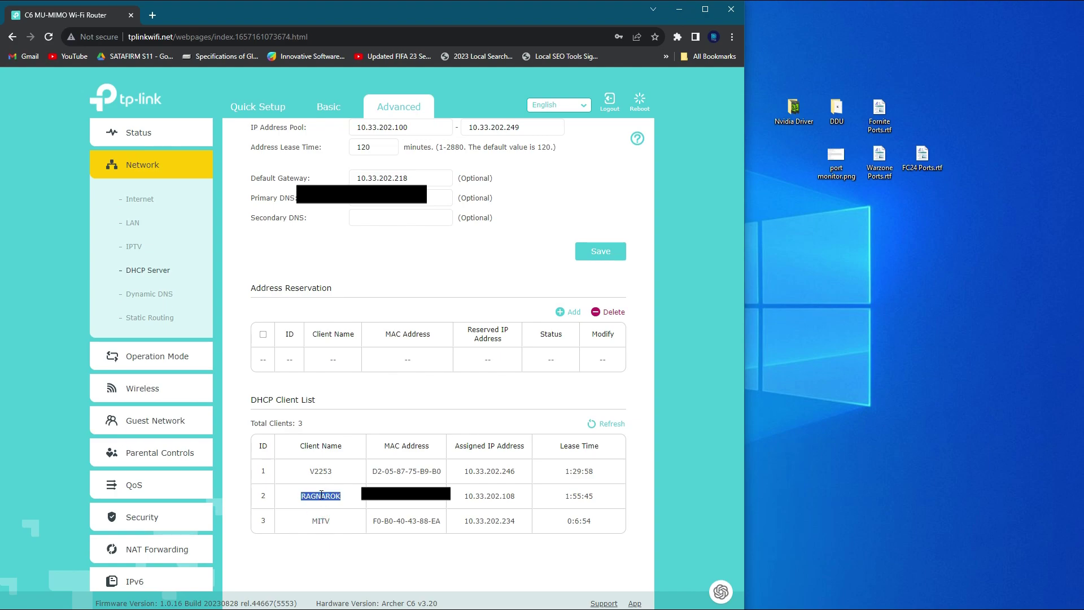
{"action": "double_click", "coordinate": [475, 497]}
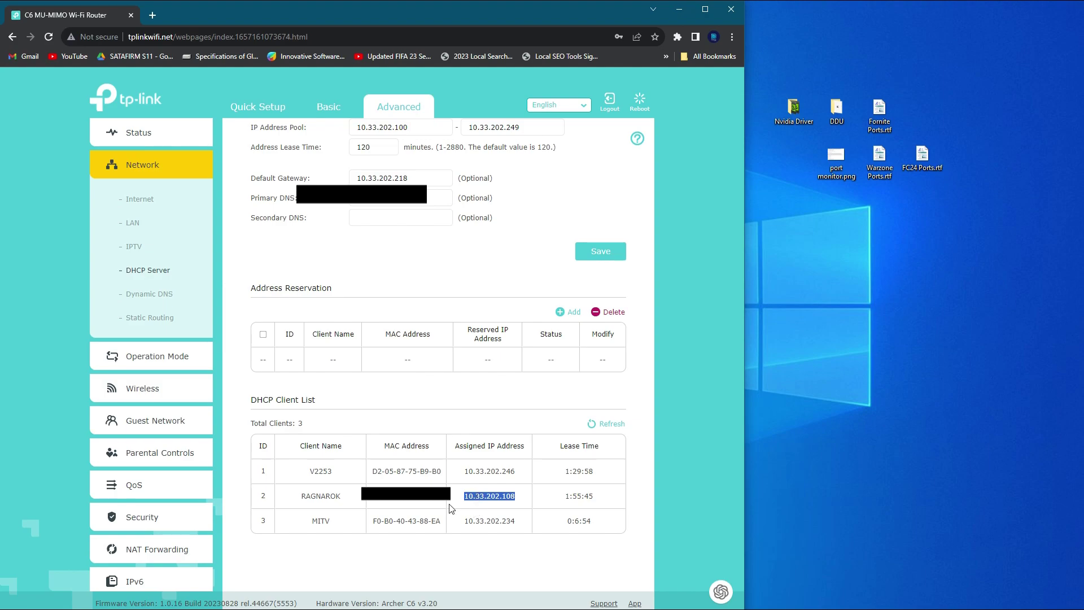
{"action": "double_click", "coordinate": [323, 495]}
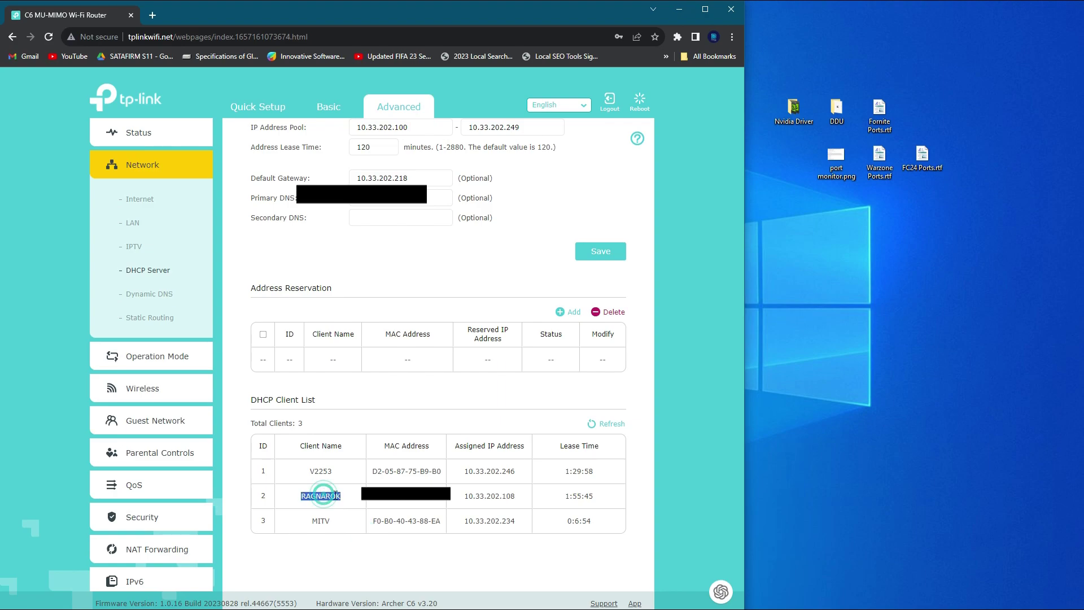
{"action": "double_click", "coordinate": [476, 495]}
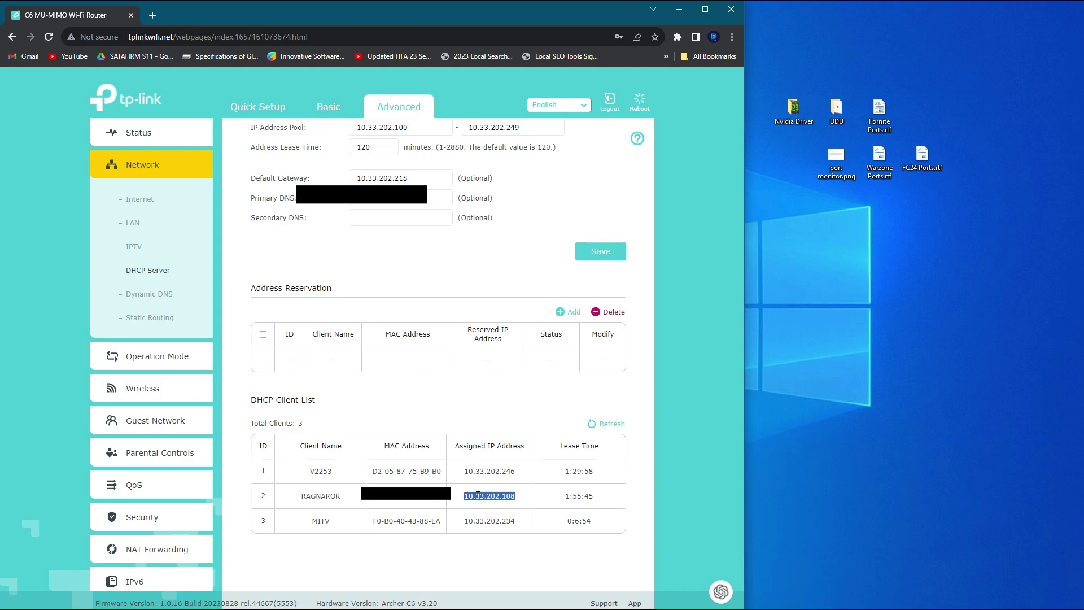
{"action": "double_click", "coordinate": [477, 496]}
Step: Add and save an enabled reservation for RAGNAROK at 10.33.202.108, chosen via Scan
{"action": "left_click", "coordinate": [568, 313]}
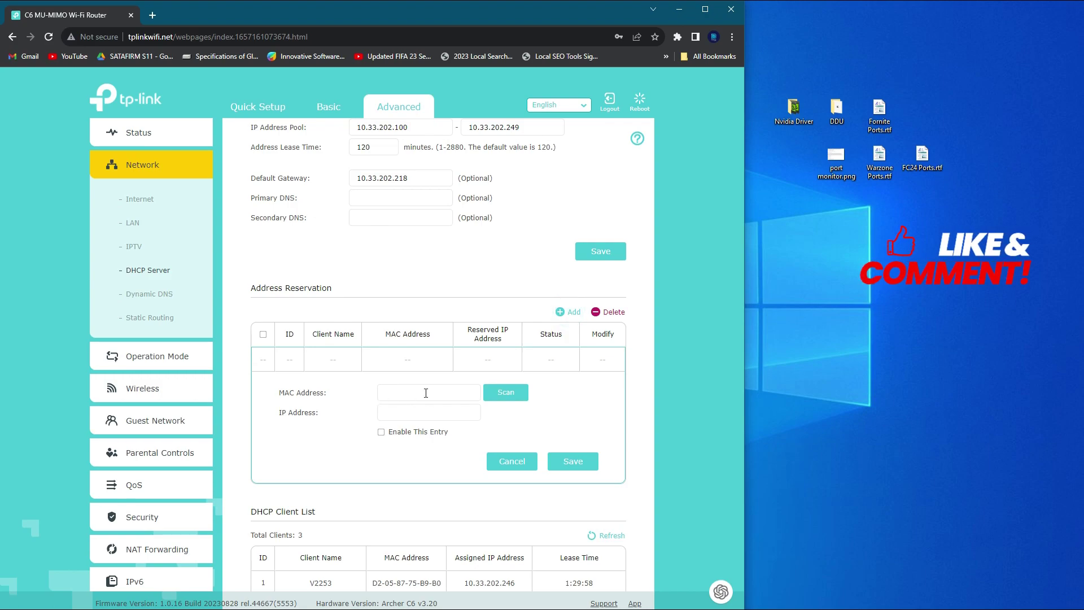
{"action": "left_click", "coordinate": [504, 393]}
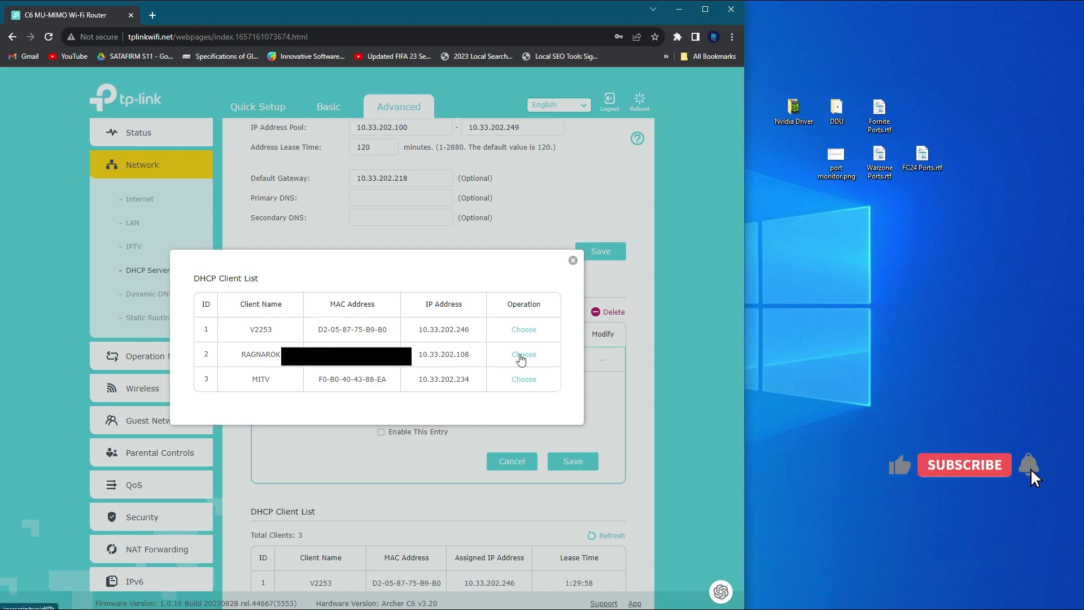
{"action": "left_click", "coordinate": [520, 354]}
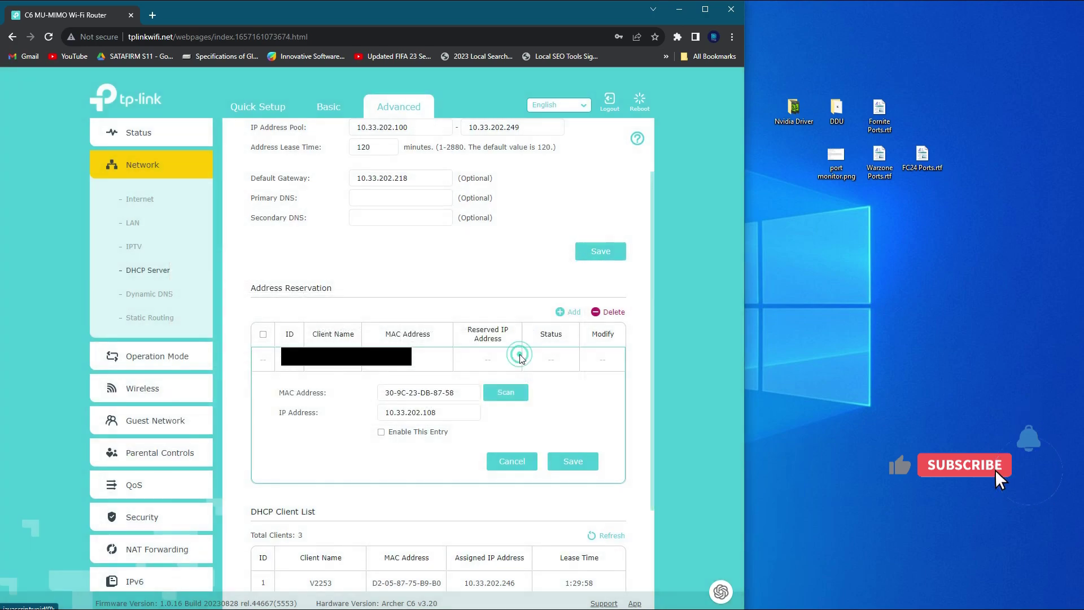
{"action": "left_click", "coordinate": [404, 429]}
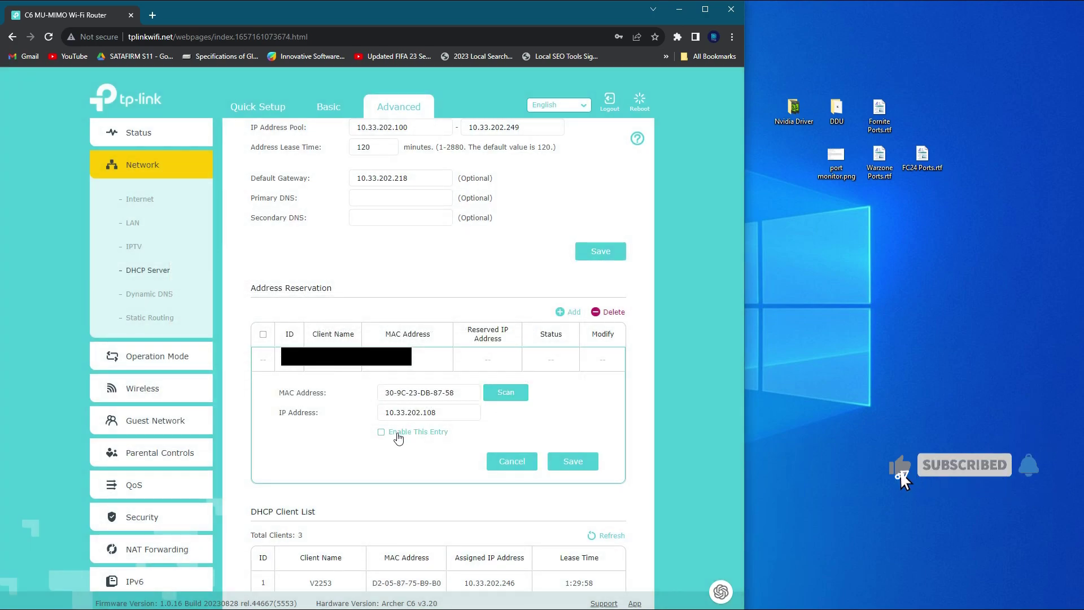
{"action": "left_click", "coordinate": [564, 464]}
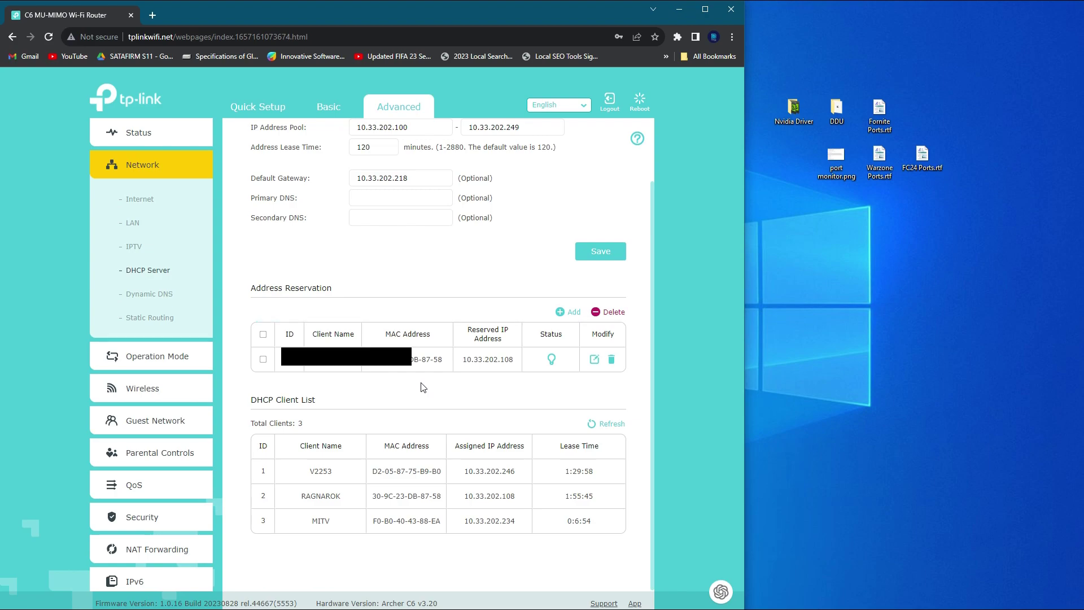
{"action": "double_click", "coordinate": [471, 359]}
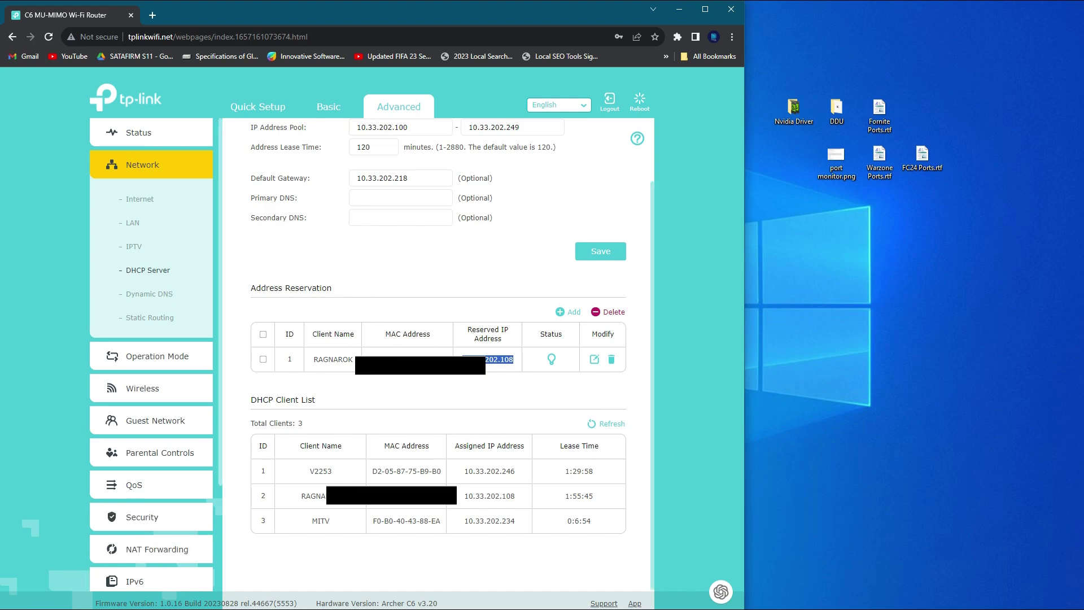
Step: Open the Ethernet adapter's Properties from Change adapter options
{"action": "left_click", "coordinate": [973, 599]}
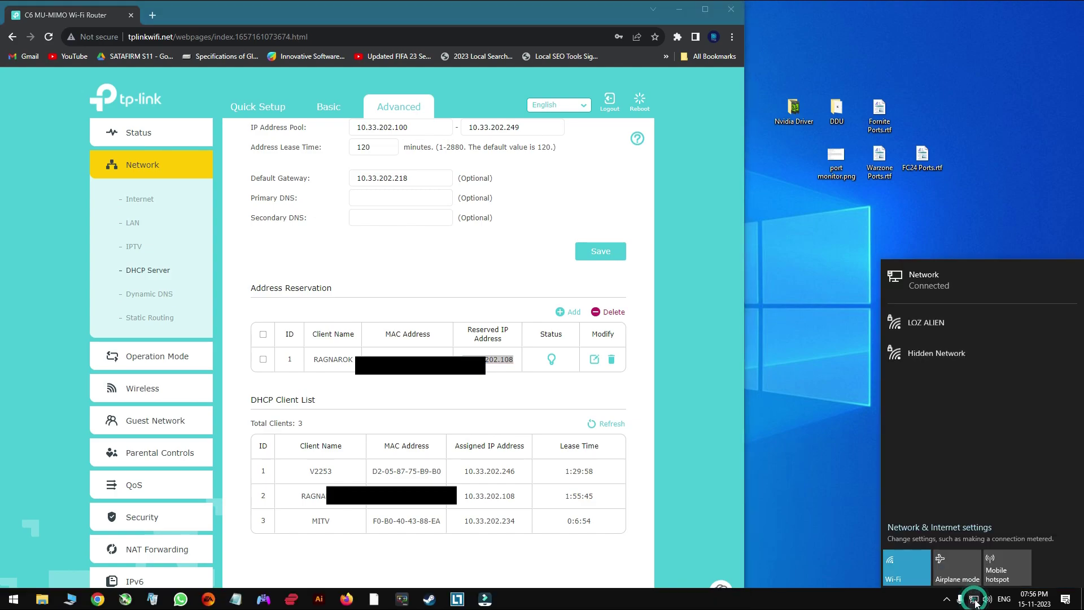
{"action": "left_click", "coordinate": [920, 287]}
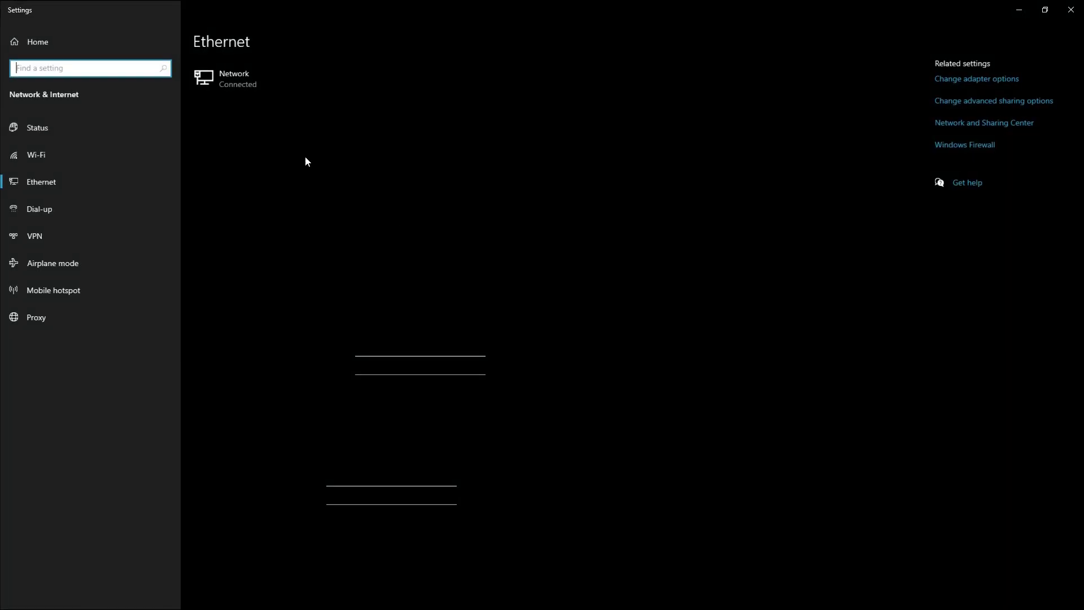
{"action": "left_click", "coordinate": [982, 79]}
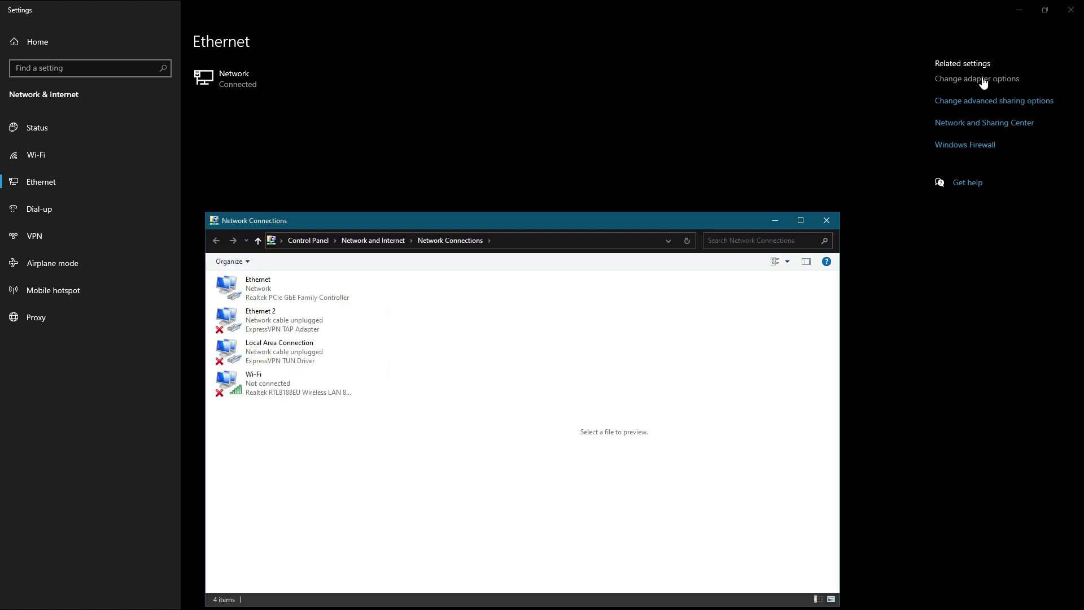
{"action": "right_click", "coordinate": [265, 296]}
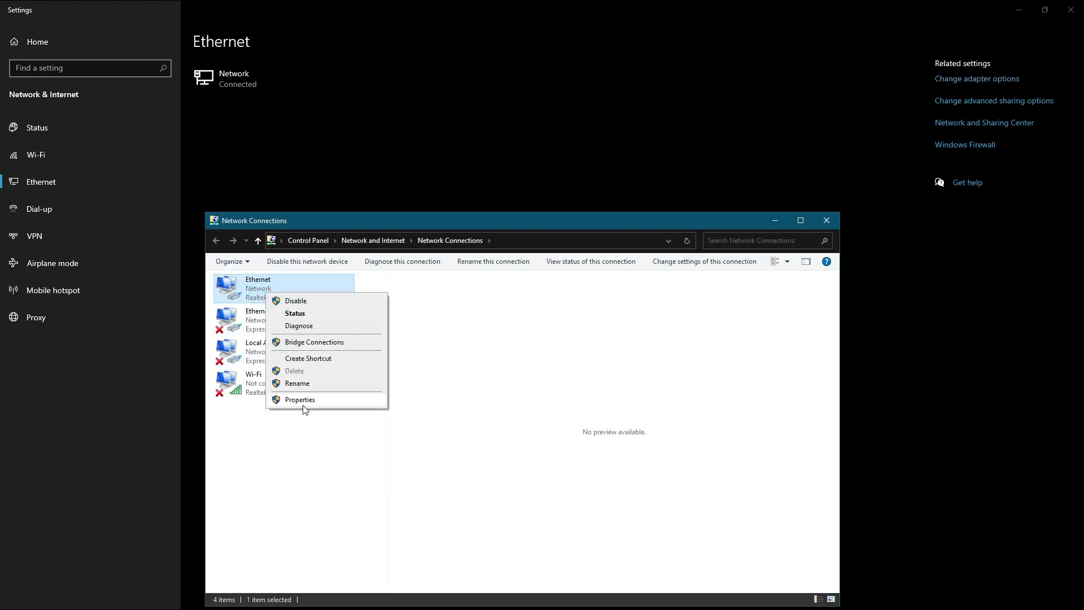
{"action": "left_click", "coordinate": [303, 402]}
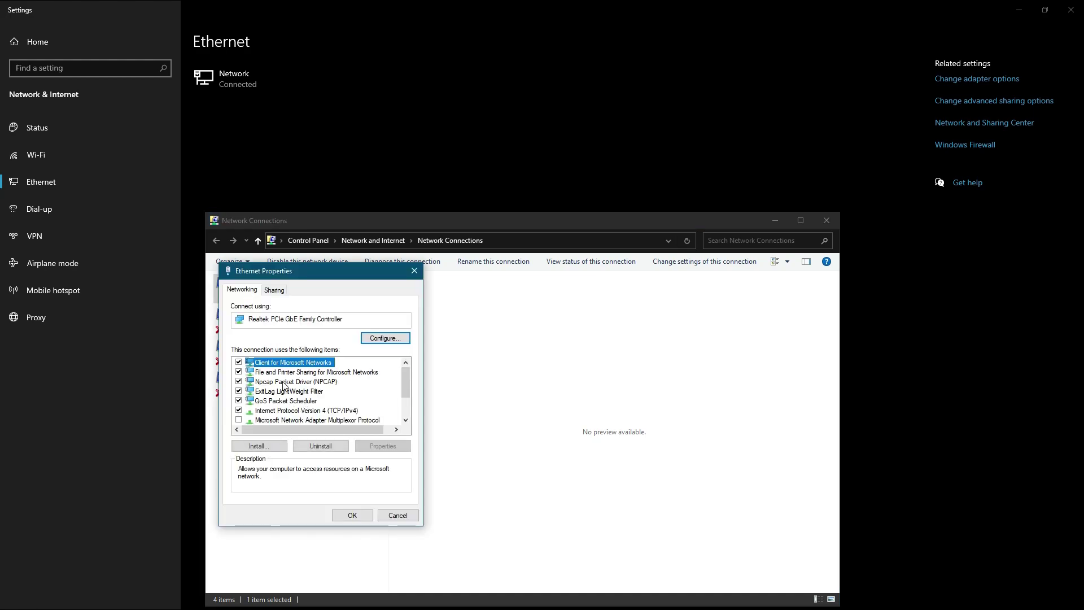
Step: Open the IPv4 properties and choose Use the following IP address
{"action": "left_click", "coordinate": [328, 411]}
{"action": "left_click", "coordinate": [380, 446]}
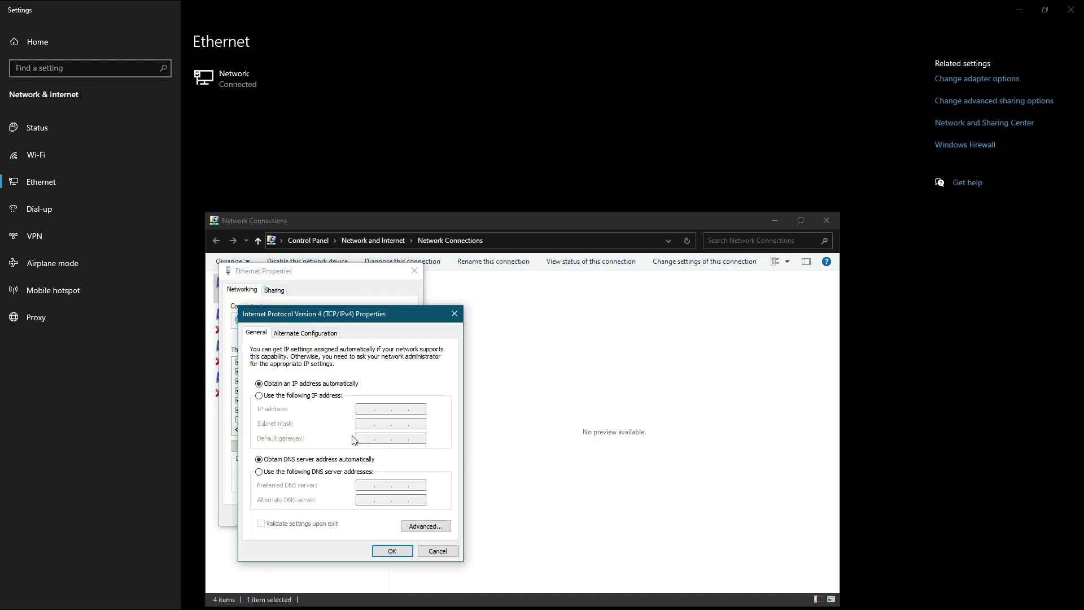
{"action": "left_click", "coordinate": [1070, 9]}
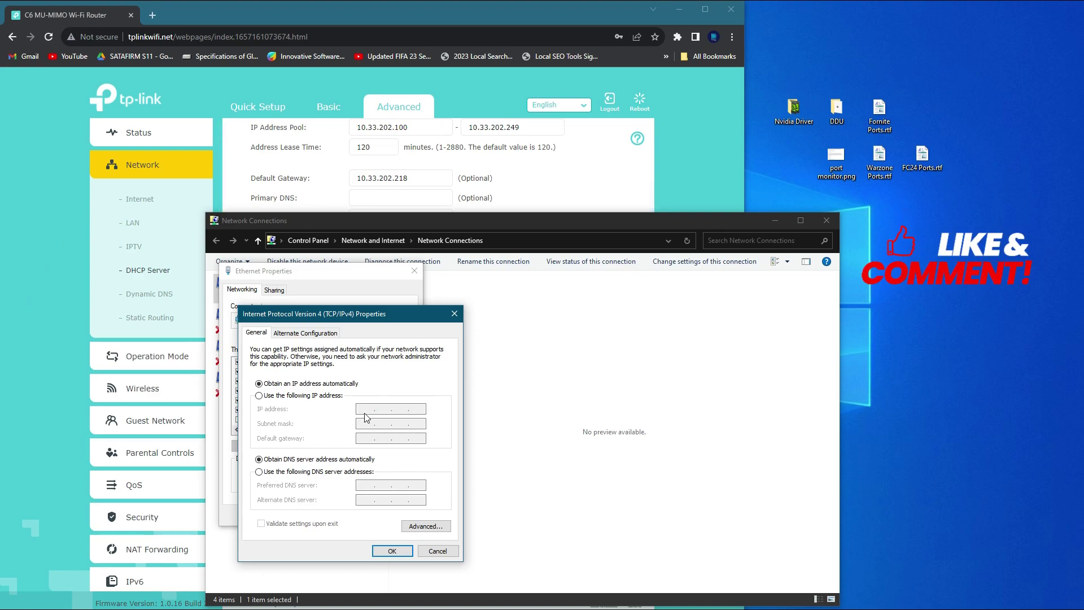
{"action": "left_click", "coordinate": [284, 397]}
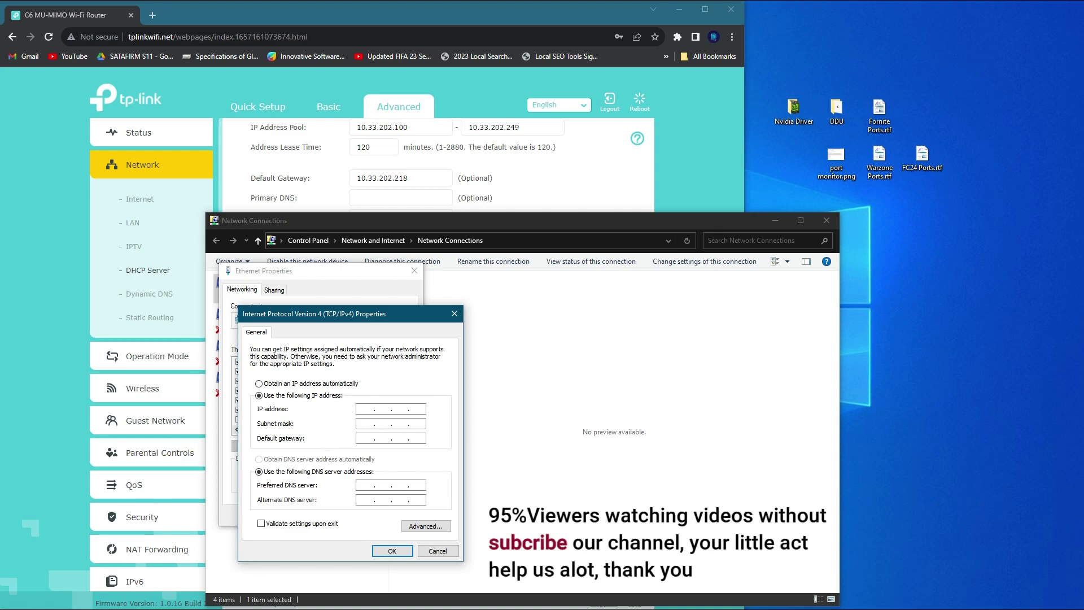
Step: Launch Command Prompt and run ipconfig
{"action": "key", "text": "super"}
{"action": "type", "text": "cmd"}
{"action": "key", "text": "Return"}
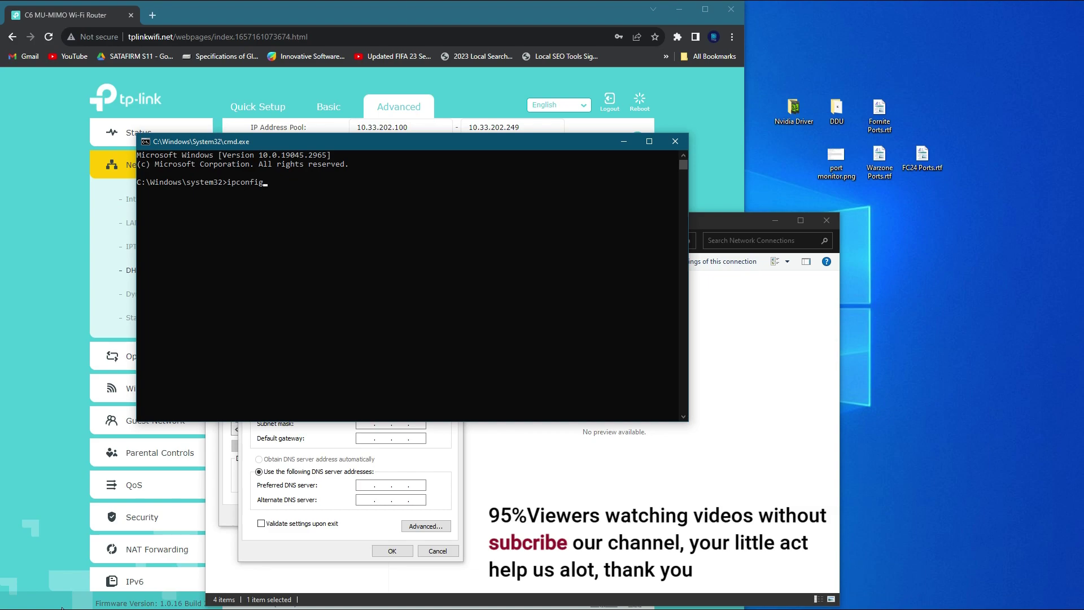
{"action": "type", "text": "ipconfig"}
{"action": "key", "text": "Return"}
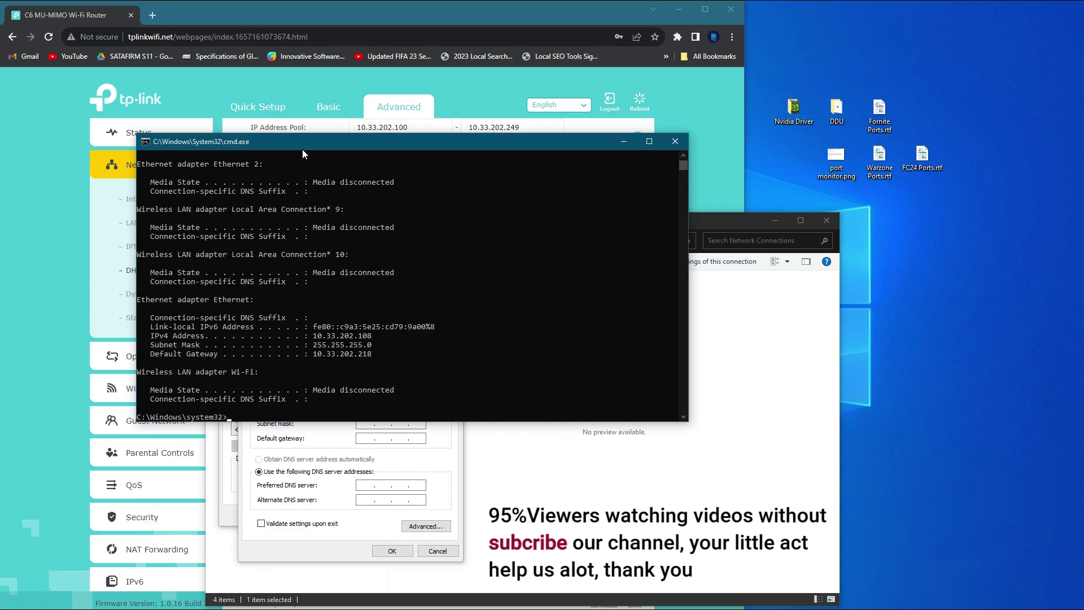
Step: Place the ipconfig output beside the IPv4 dialog and select IP 10.33.202.108 and gateway 10.33.202.218
{"action": "left_click_drag", "start_coordinate": [303, 149], "coordinate": [725, 224]}
{"action": "left_click_drag", "start_coordinate": [734, 410], "coordinate": [797, 411]}
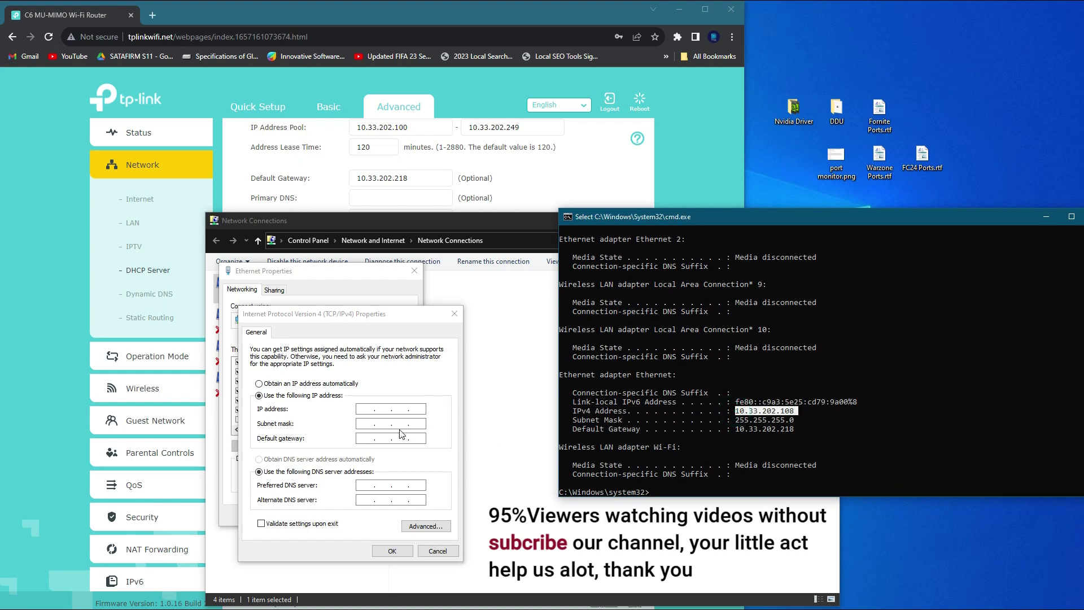
{"action": "left_click", "coordinate": [363, 427]}
{"action": "left_click", "coordinate": [948, 418]}
{"action": "left_click_drag", "start_coordinate": [736, 432], "coordinate": [792, 432]}
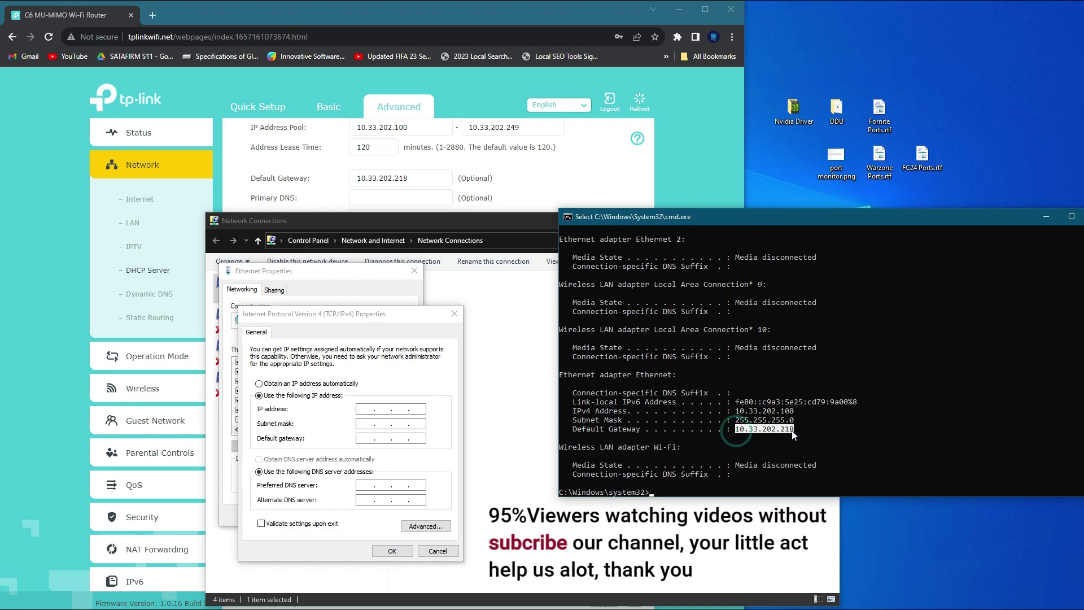
{"action": "left_click", "coordinate": [356, 497]}
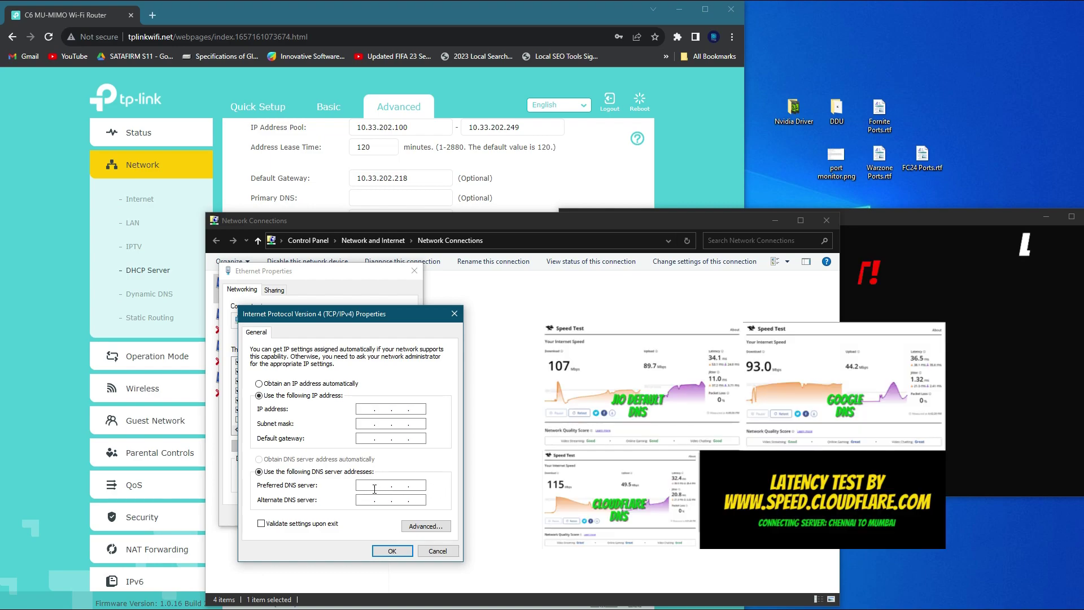
Step: Copy the Primary DNS 192.168.29.1 from the router's Internet status page
{"action": "left_click", "coordinate": [374, 486]}
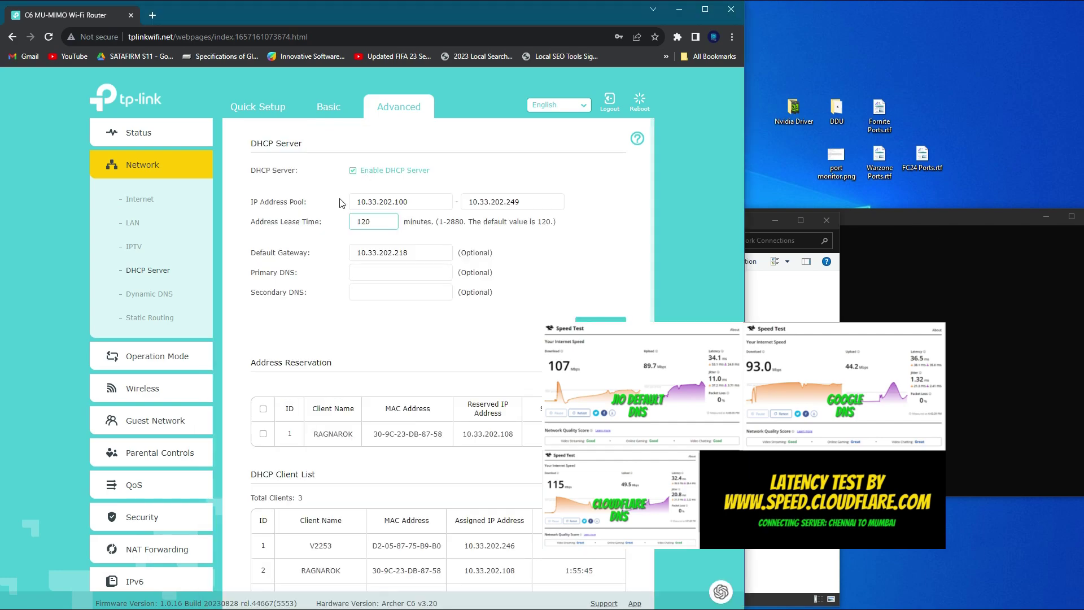
{"action": "left_click", "coordinate": [134, 225]}
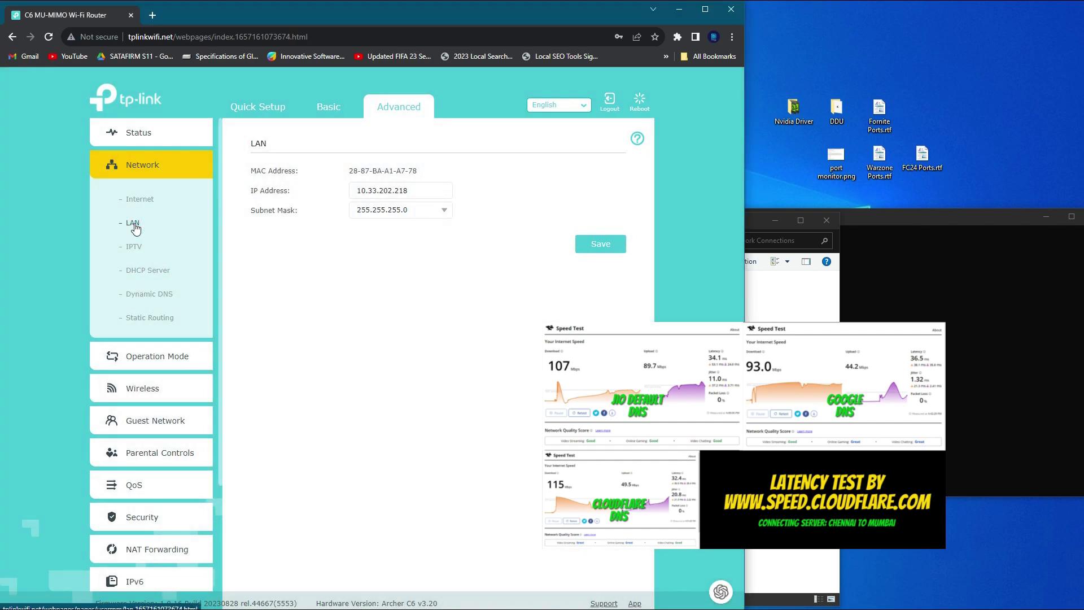
{"action": "left_click", "coordinate": [144, 199]}
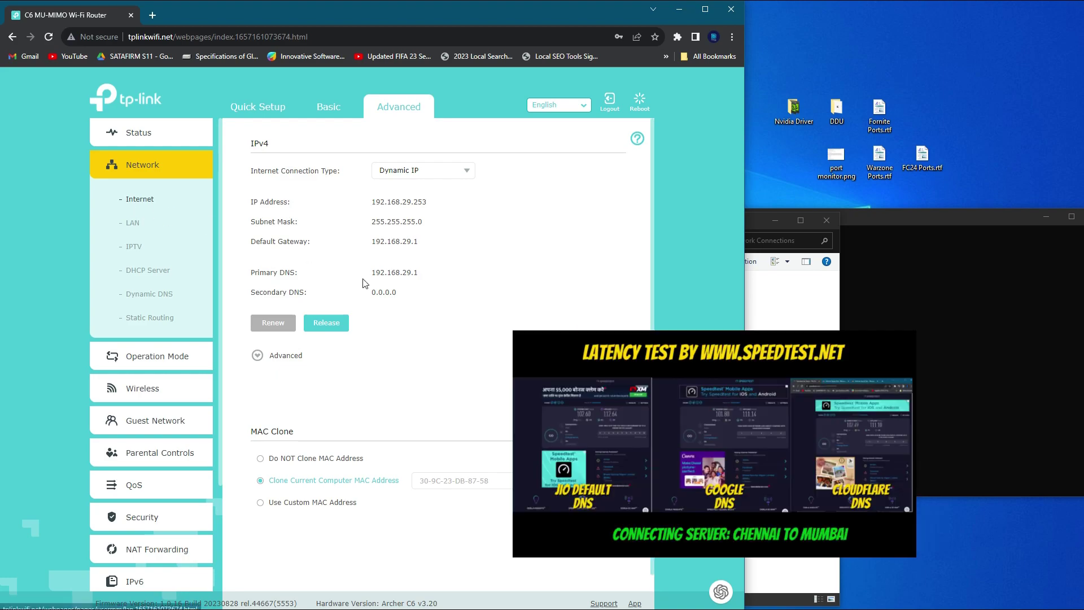
{"action": "double_click", "coordinate": [373, 272]}
{"action": "key", "text": "ctrl+c"}
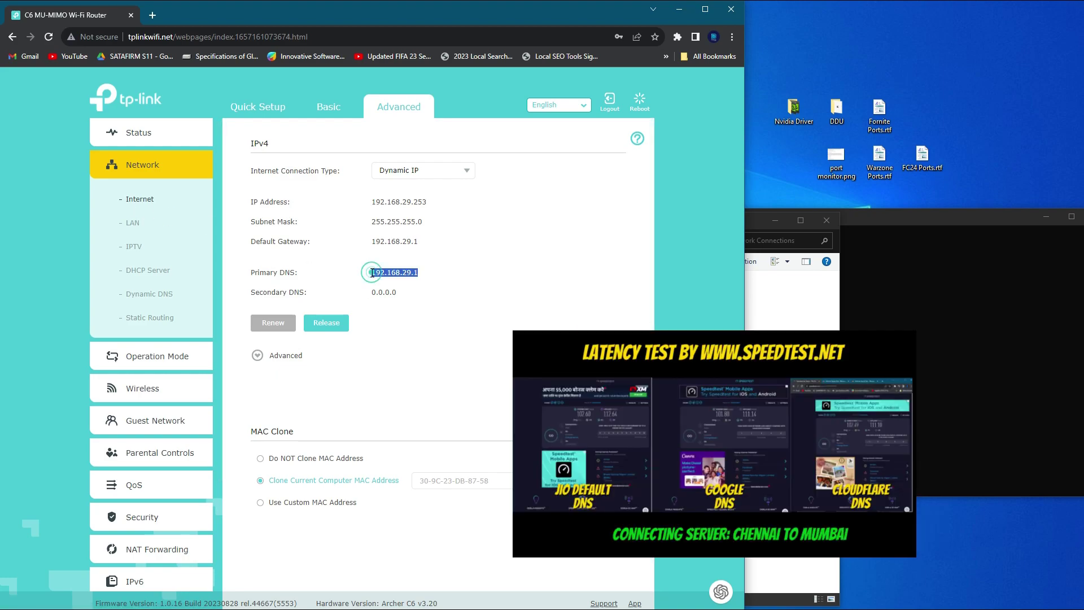
{"action": "right_click", "coordinate": [405, 276]}
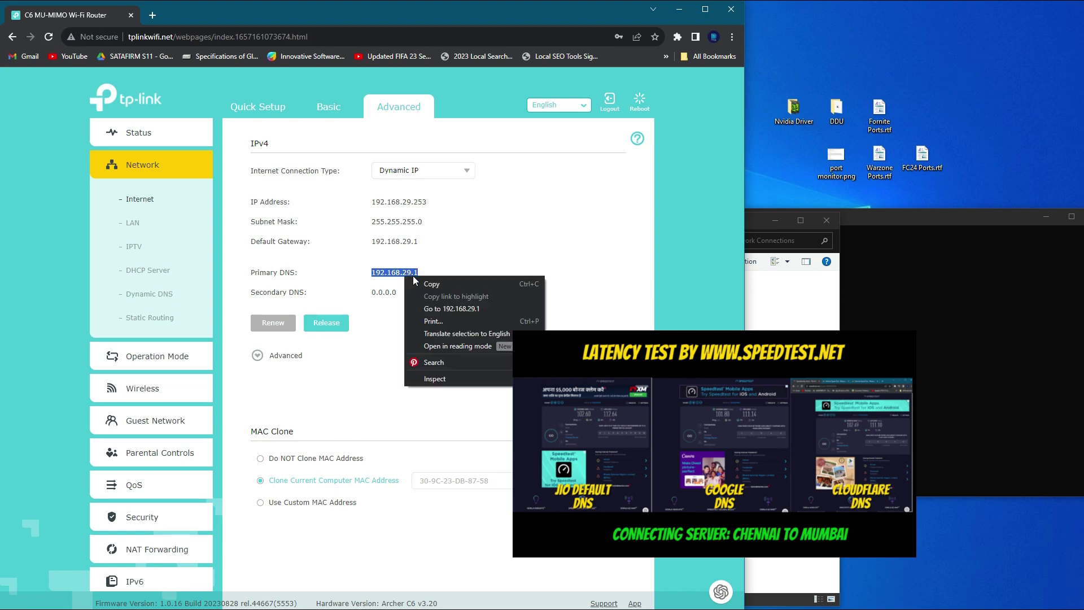
{"action": "left_click", "coordinate": [425, 284]}
Step: Enter preferred DNS 192.168.29.1 and IP address 10.33.202.108 in IPv4 Properties
{"action": "key", "text": "alt+Tab"}
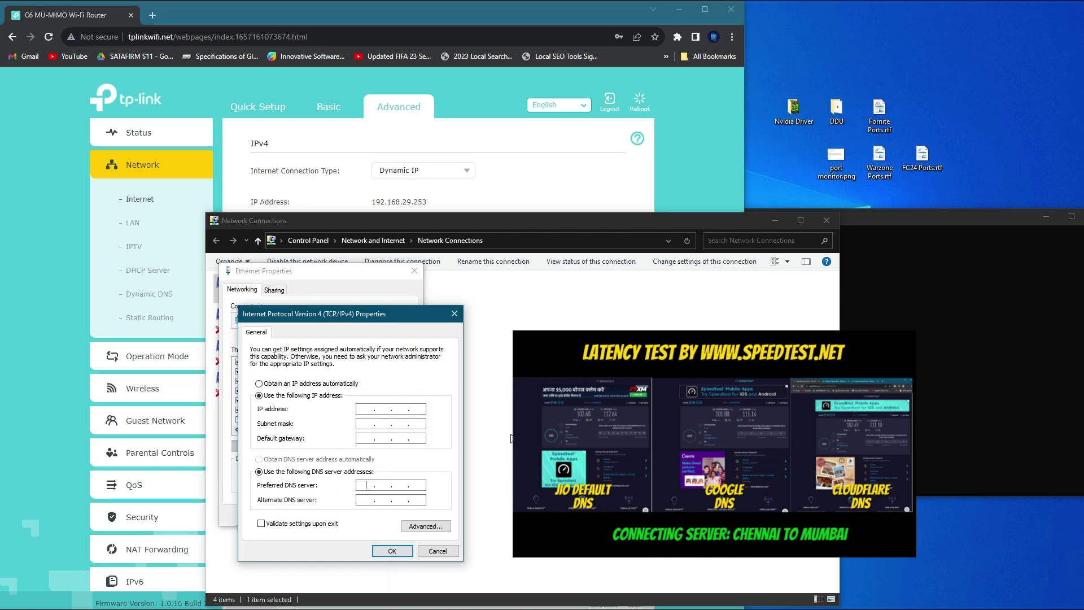
{"action": "left_click", "coordinate": [368, 486]}
{"action": "key", "text": "ctrl+v"}
{"action": "left_click", "coordinate": [960, 338]}
{"action": "left_click_drag", "start_coordinate": [735, 411], "coordinate": [793, 416]}
{"action": "right_click", "coordinate": [793, 416]}
{"action": "left_click", "coordinate": [364, 409]}
{"action": "type", "text": "10.33.202.108"}
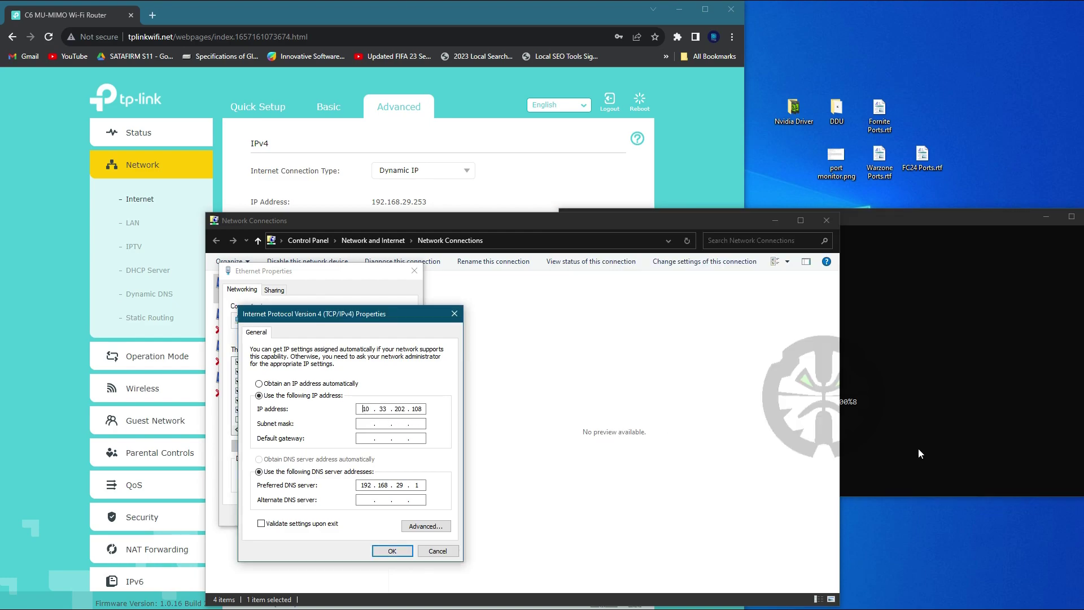
Step: Copy the subnet mask 255.255.255.0 from cmd into the Subnet mask field
{"action": "left_click", "coordinate": [918, 452]}
{"action": "left_click_drag", "start_coordinate": [735, 419], "coordinate": [793, 423]}
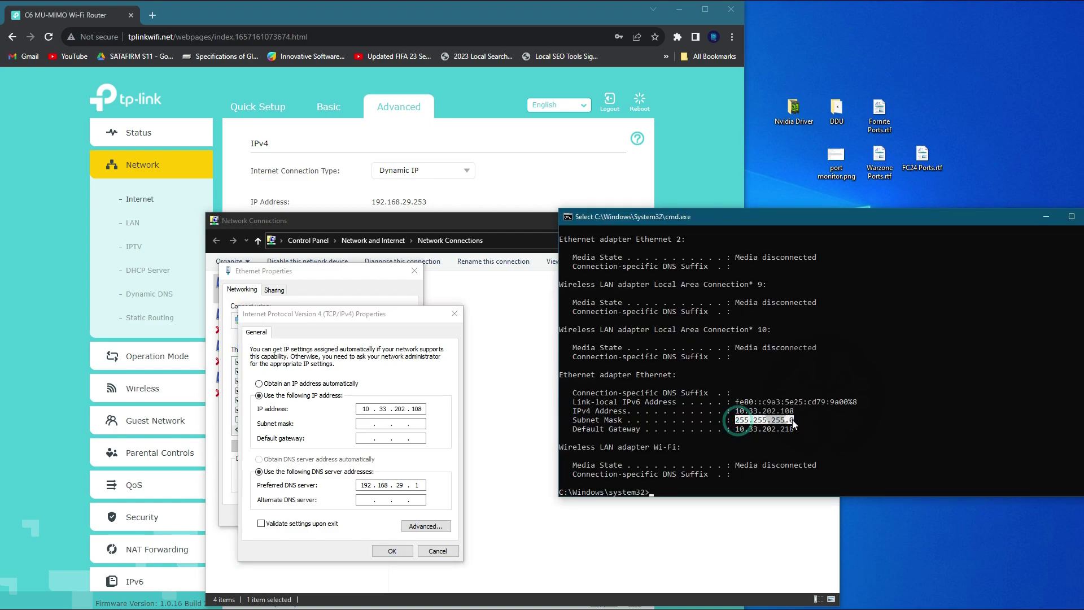
{"action": "right_click", "coordinate": [793, 422]}
{"action": "left_click", "coordinate": [365, 424]}
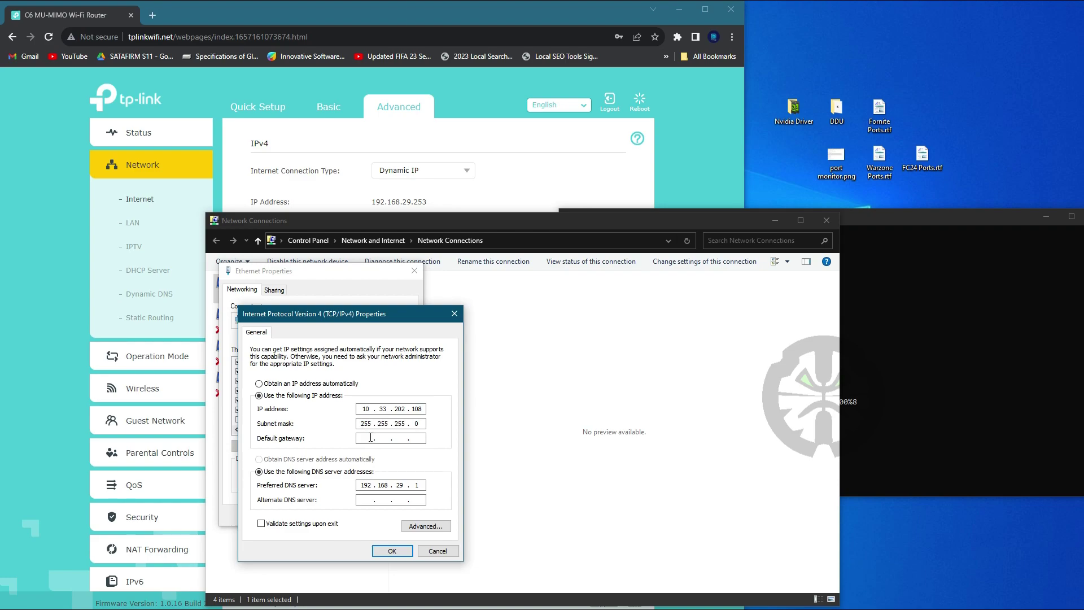
Step: Enter default gateway 10.33.202.218, save with OK, and reopen IPv4 settings to check
{"action": "left_click", "coordinate": [873, 454]}
{"action": "left_click_drag", "start_coordinate": [737, 430], "coordinate": [792, 432]}
{"action": "right_click", "coordinate": [791, 432]}
{"action": "left_click", "coordinate": [373, 439]}
{"action": "type", "text": "10.33.202.218"}
{"action": "left_click", "coordinate": [391, 550]}
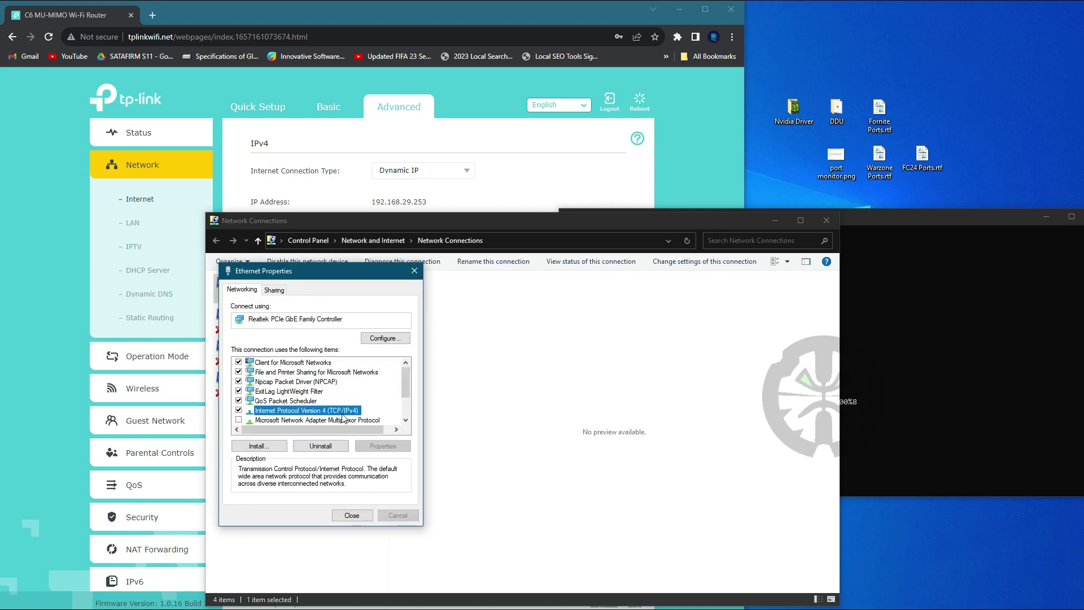
{"action": "left_click", "coordinate": [383, 446]}
Step: Run ipconfig /all and review Ethernet at 10.33.202.108 with DNS server 10.33.202.218
{"action": "left_click", "coordinate": [917, 410]}
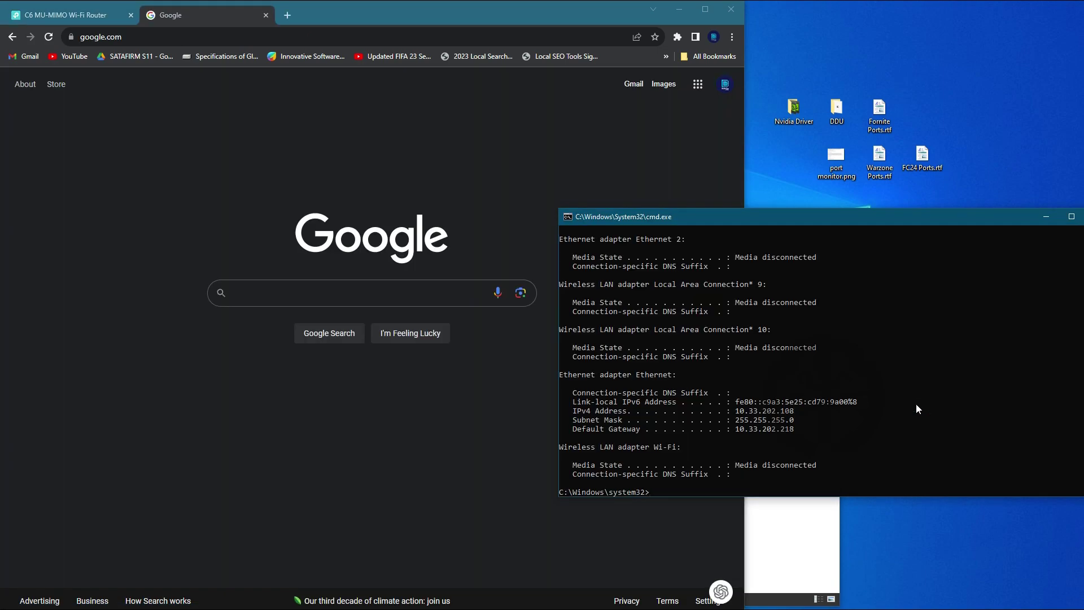
{"action": "scroll", "coordinate": [916, 406], "scroll_direction": "down", "scroll_amount": 1}
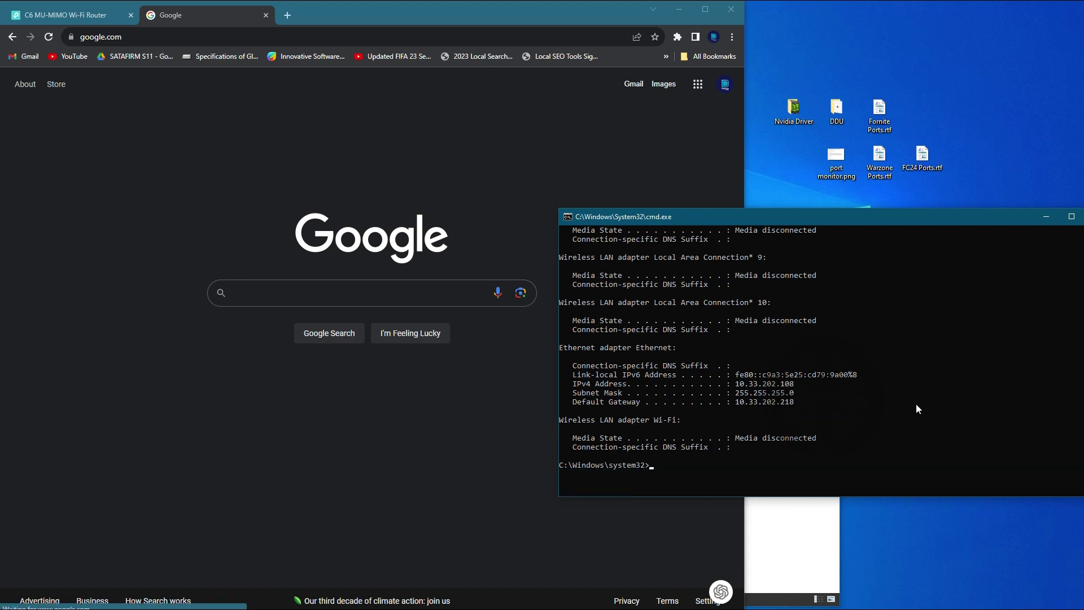
{"action": "type", "text": "ipconfig"}
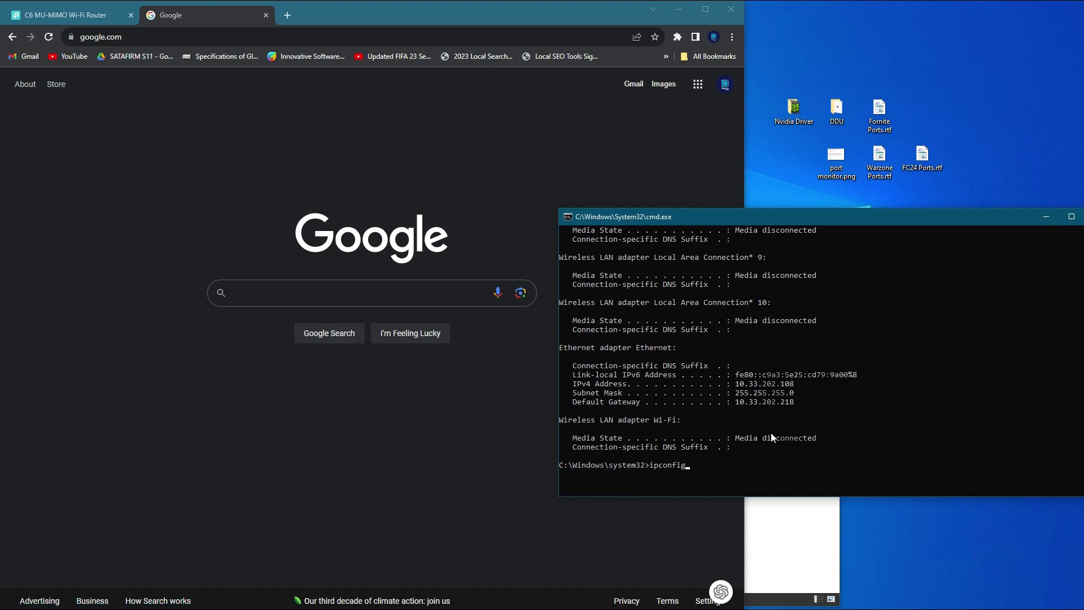
{"action": "type", "text": " /all"}
{"action": "key", "text": "Return"}
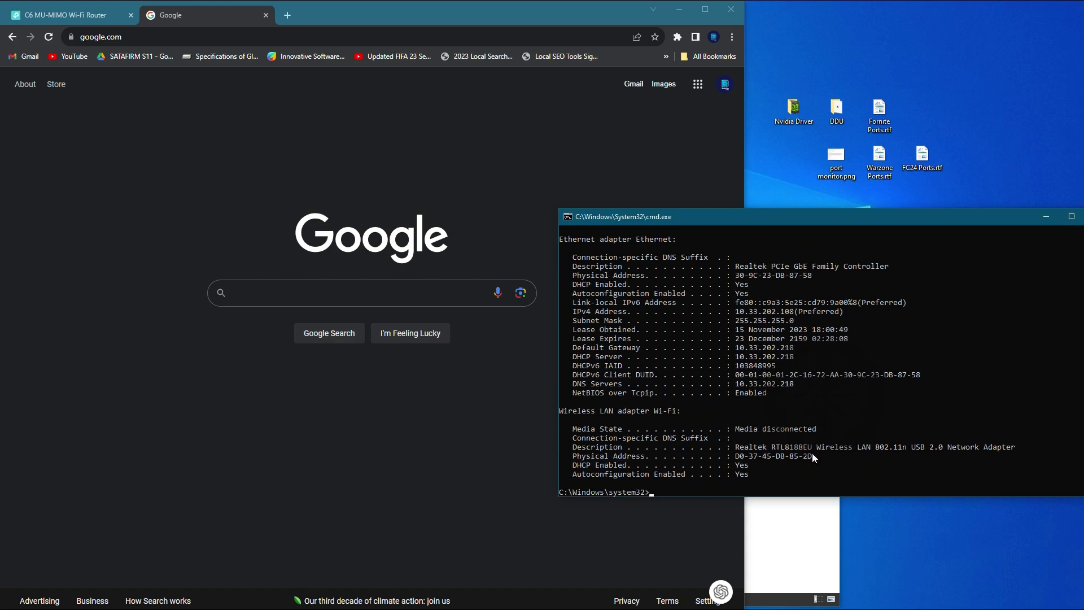
{"action": "scroll", "coordinate": [777, 453], "scroll_direction": "up", "scroll_amount": 2}
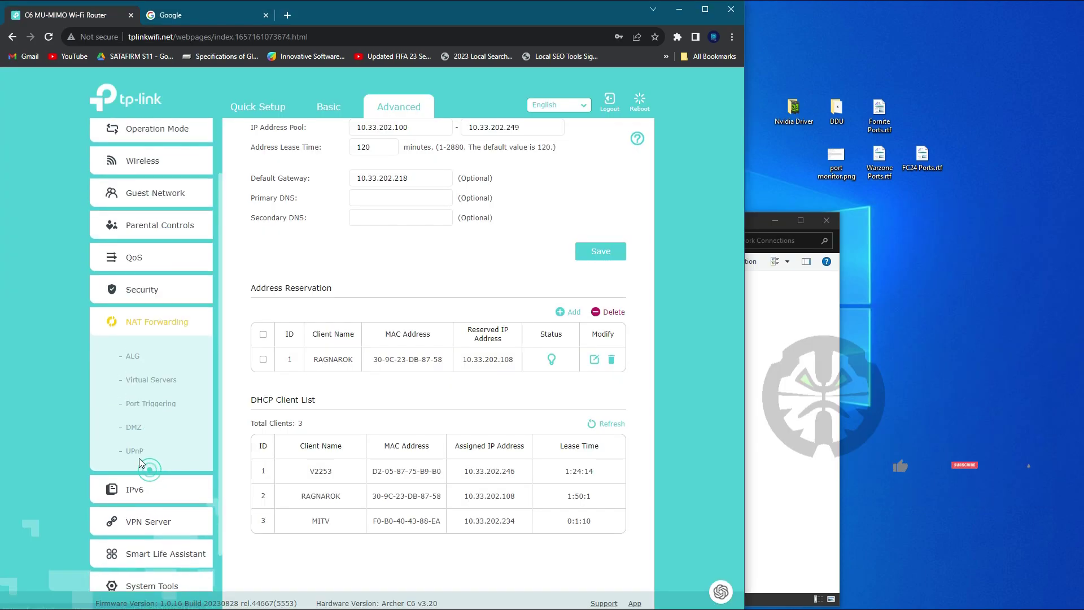
Step: Show the empty Virtual Servers page, close the Network Connections window, and select FC24 Ports.rtf
{"action": "left_click", "coordinate": [150, 380]}
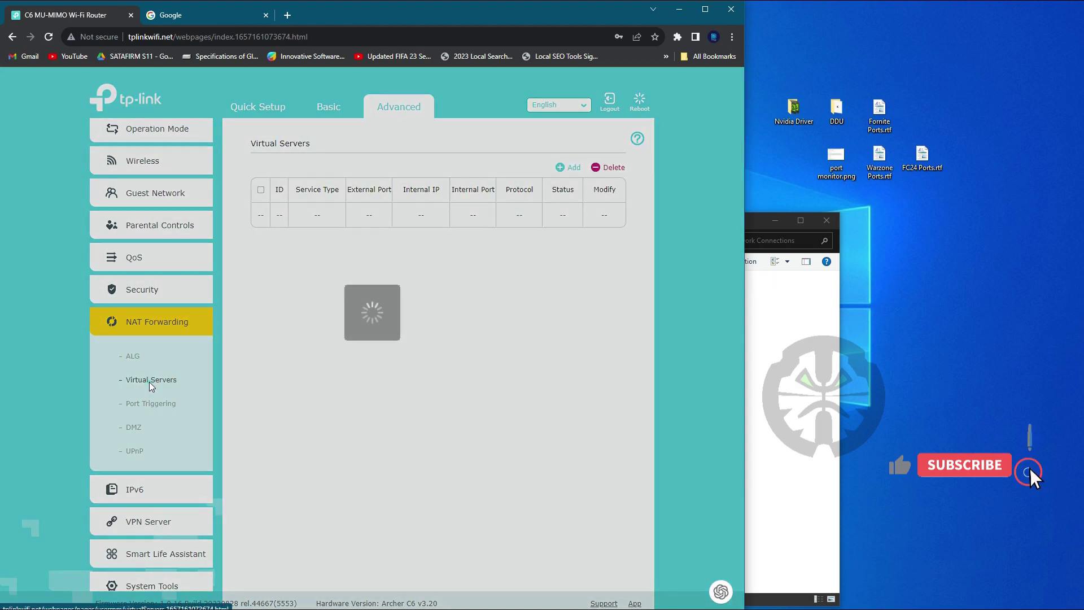
{"action": "left_click", "coordinate": [782, 267]}
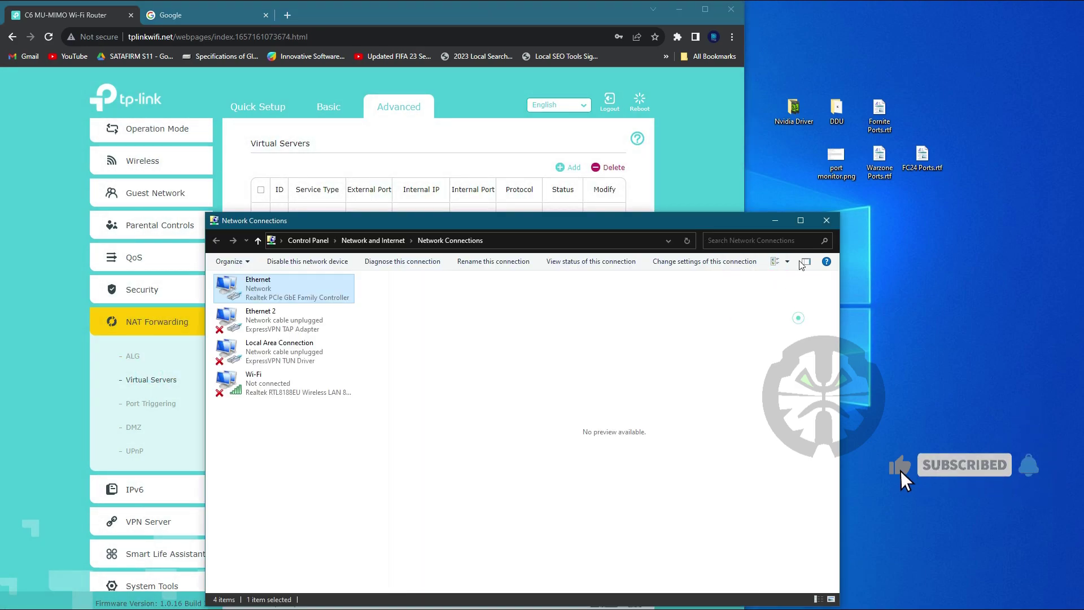
{"action": "left_click", "coordinate": [824, 223]}
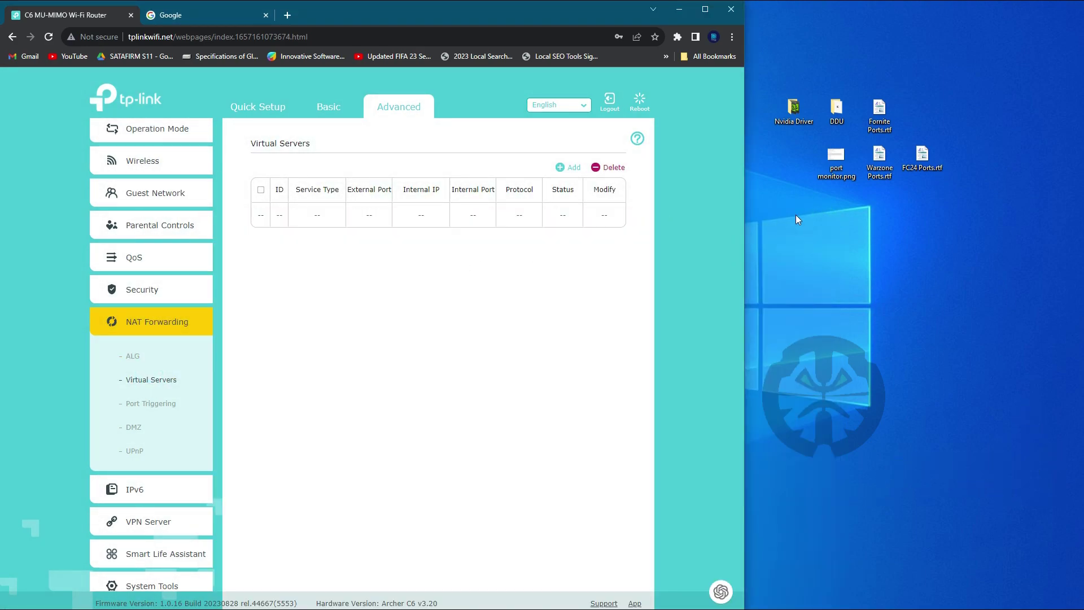
{"action": "left_click", "coordinate": [922, 157]}
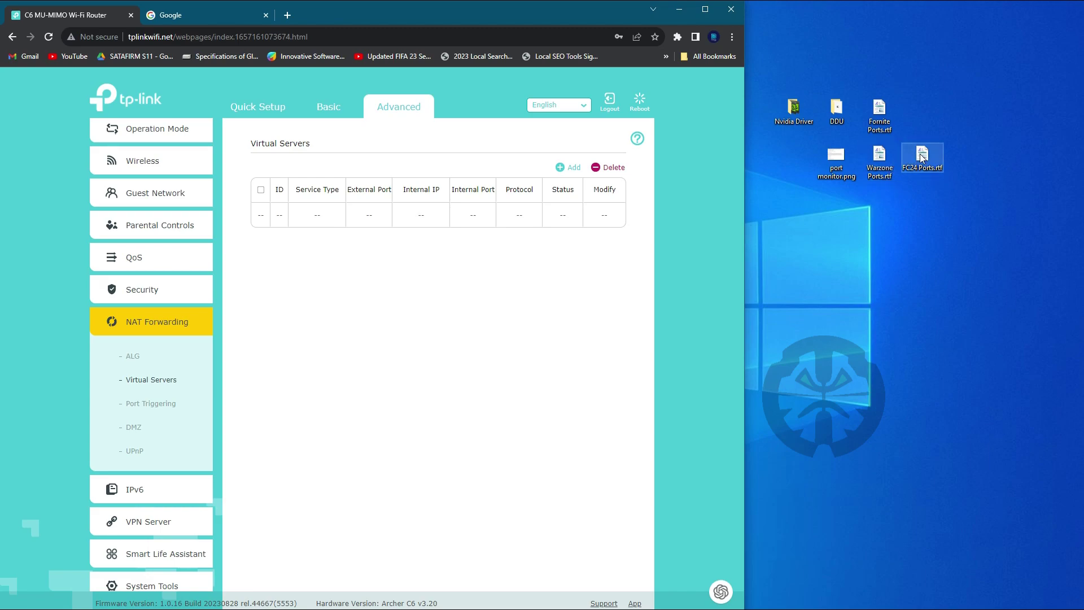
Step: Open FC24 Ports.rtf in WordPad, select the 9000-9999 matchmaking range, and start a new Virtual Server entry
{"action": "double_click", "coordinate": [921, 158]}
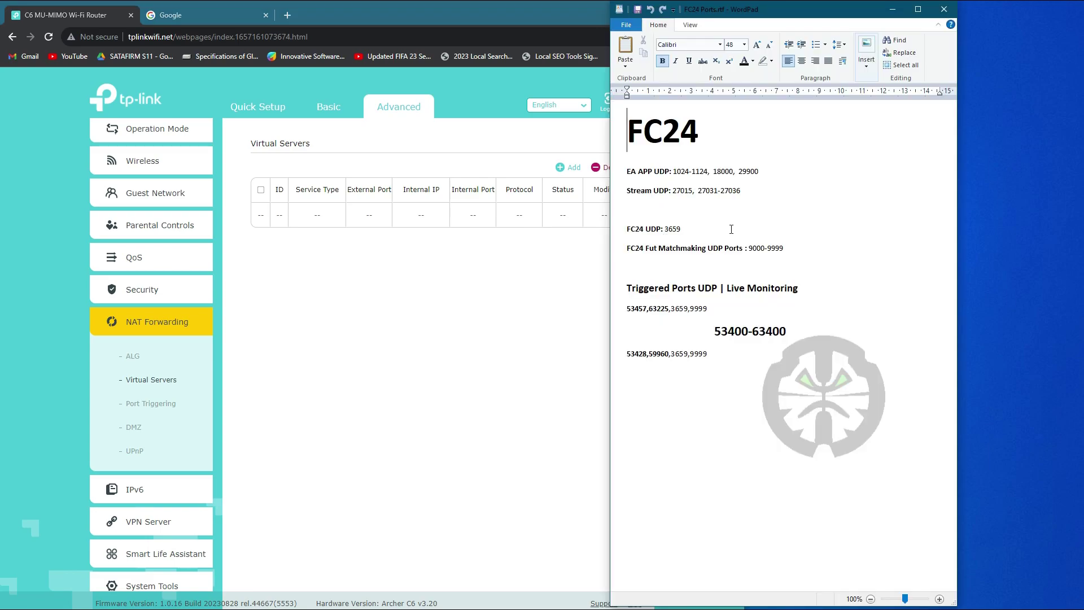
{"action": "left_click_drag", "start_coordinate": [751, 248], "coordinate": [783, 248]}
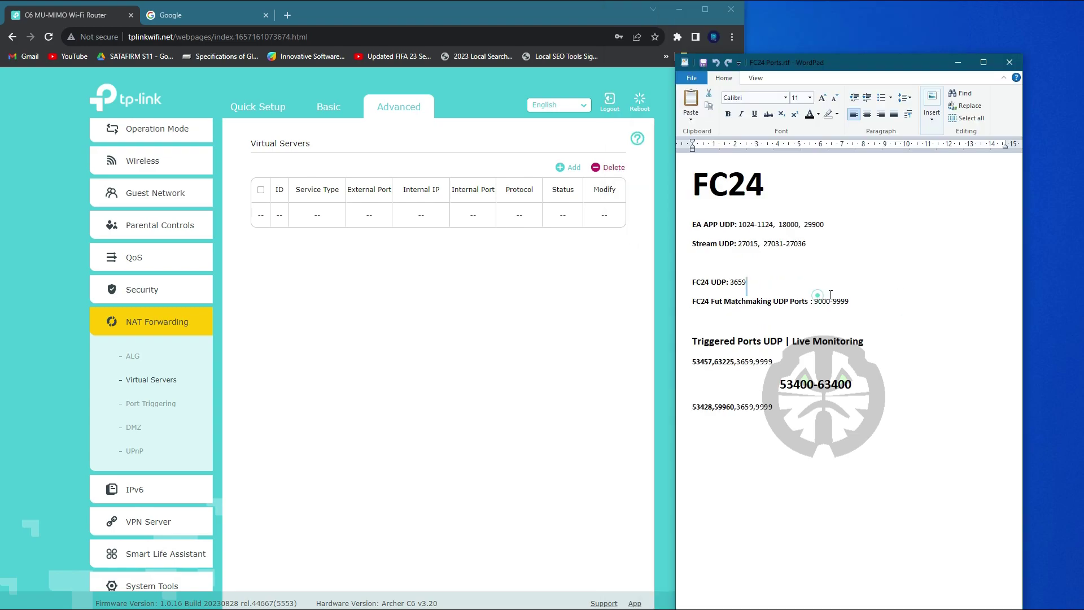
{"action": "triple_click", "coordinate": [830, 299]}
{"action": "left_click", "coordinate": [841, 315]}
{"action": "left_click_drag", "start_coordinate": [814, 299], "coordinate": [849, 301]}
{"action": "left_click", "coordinate": [840, 318]}
{"action": "left_click_drag", "start_coordinate": [816, 303], "coordinate": [843, 296]}
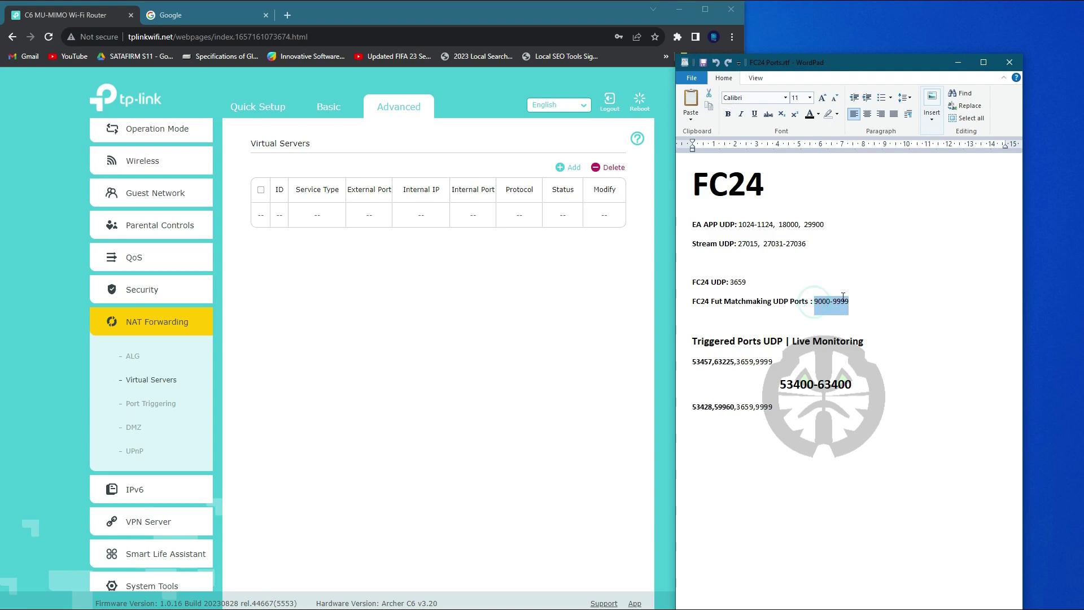
{"action": "left_click", "coordinate": [538, 292]}
{"action": "left_click", "coordinate": [562, 167]}
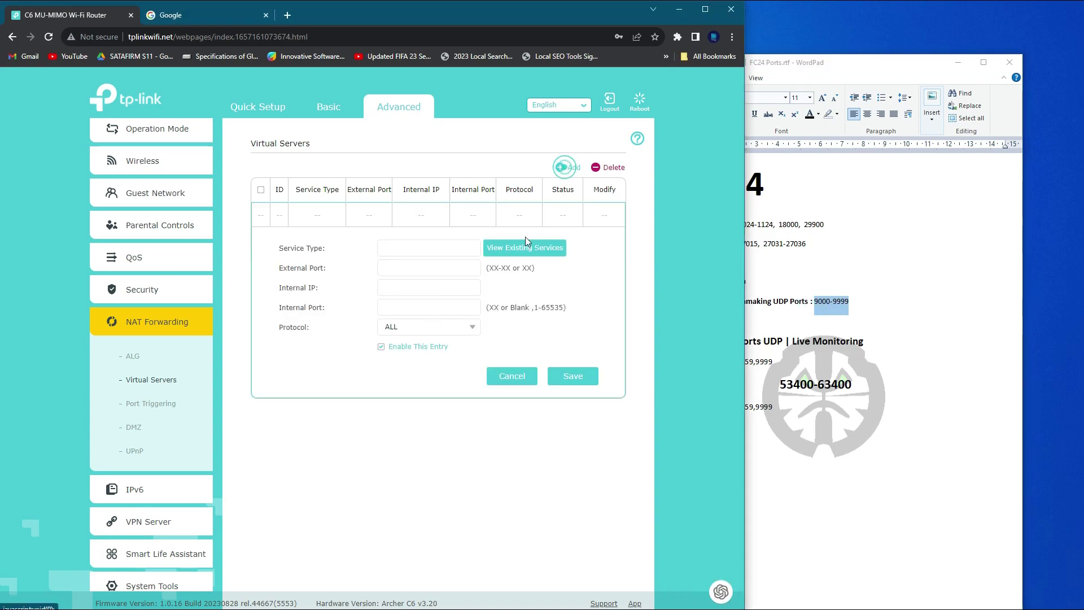
Step: Fill the new entry with service type FUT, external port 3659 and internal IP 10.33.202.108
{"action": "left_click", "coordinate": [431, 248]}
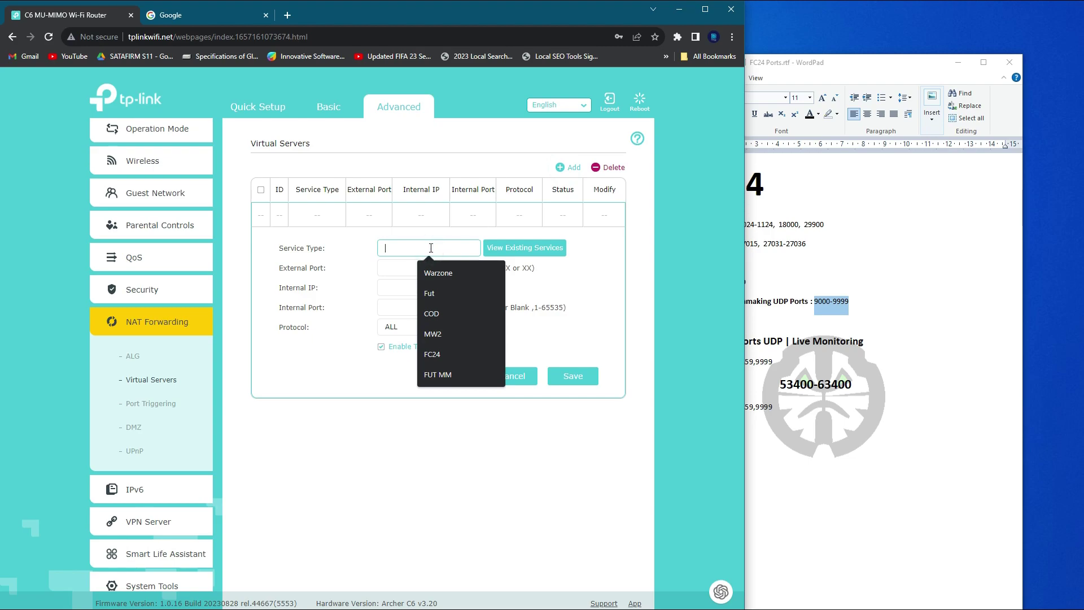
{"action": "type", "text": "F"}
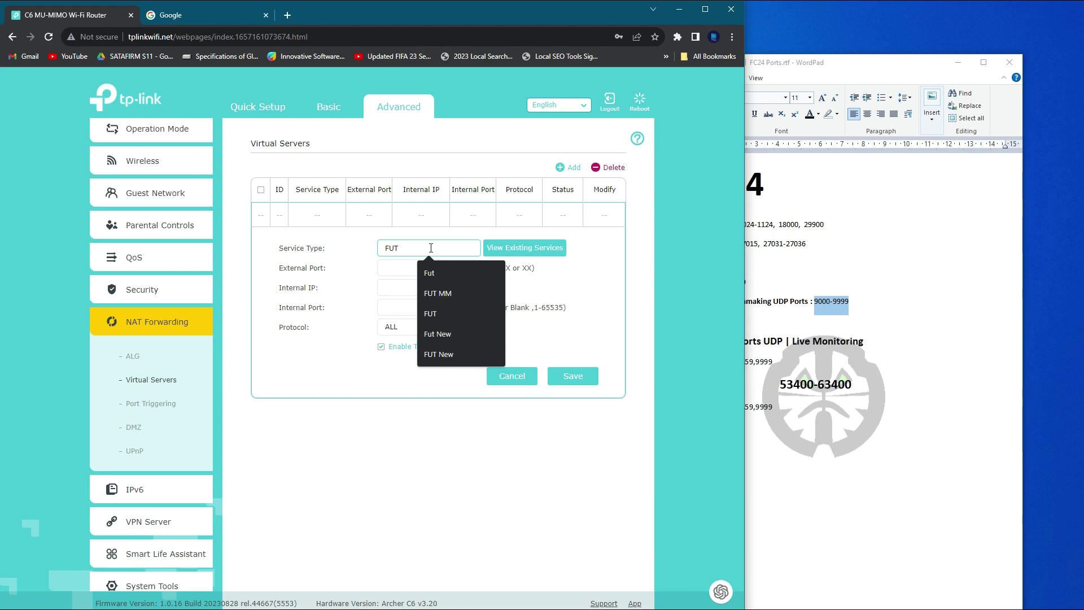
{"action": "type", "text": "UT"}
{"action": "left_click", "coordinate": [383, 274]}
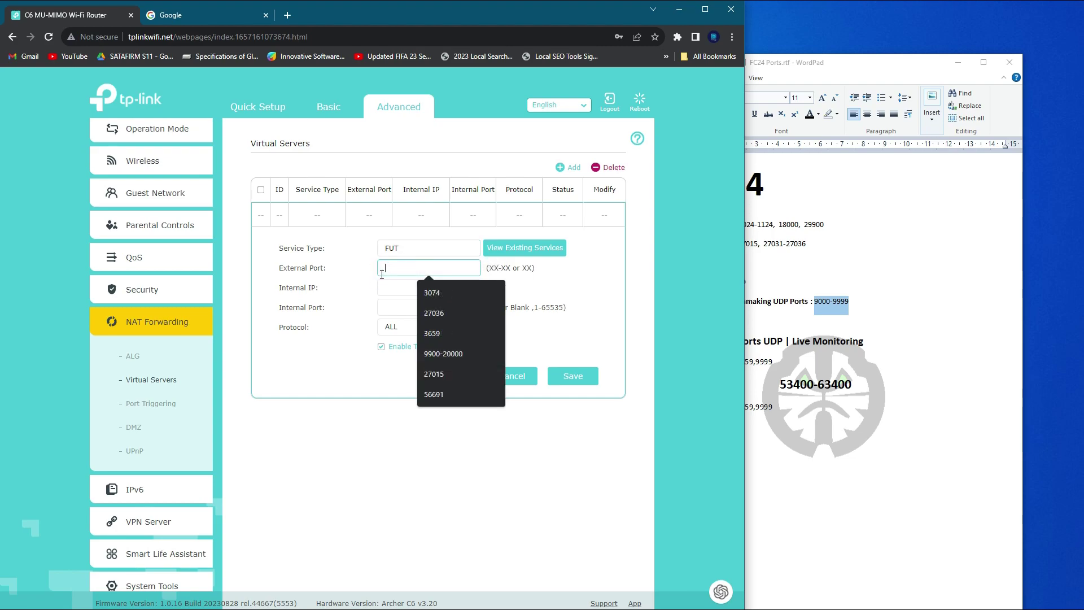
{"action": "type", "text": "3659"}
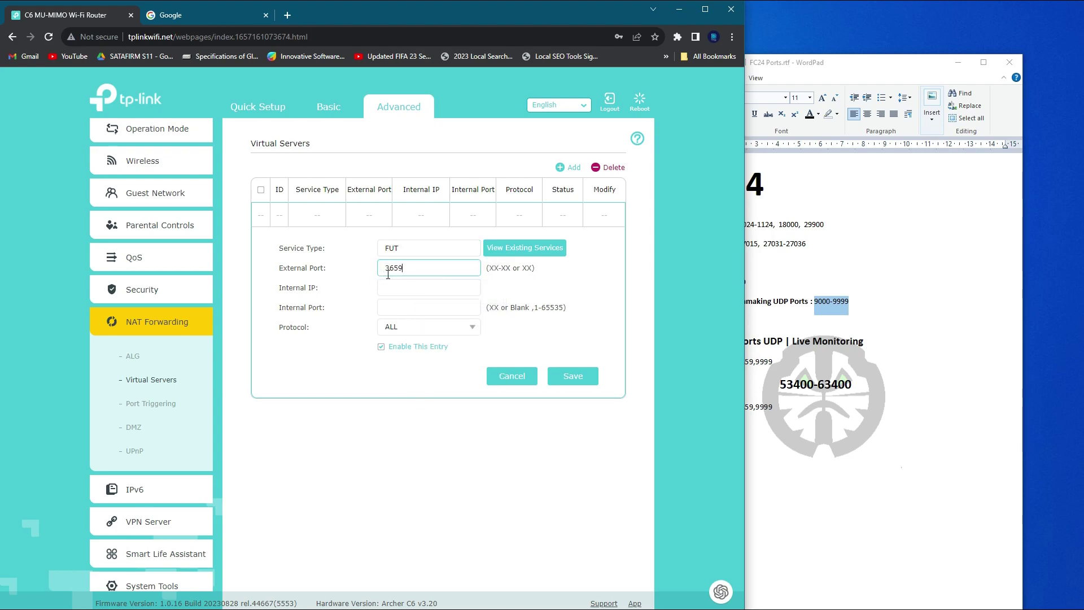
{"action": "left_click", "coordinate": [411, 277]}
{"action": "left_click", "coordinate": [405, 291]}
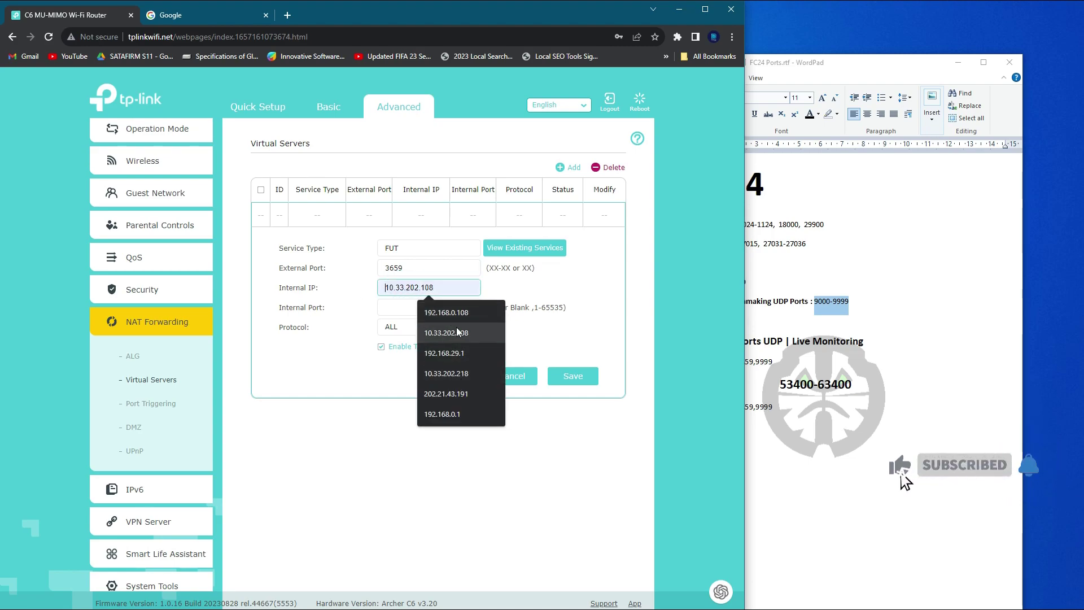
{"action": "left_click", "coordinate": [378, 281]}
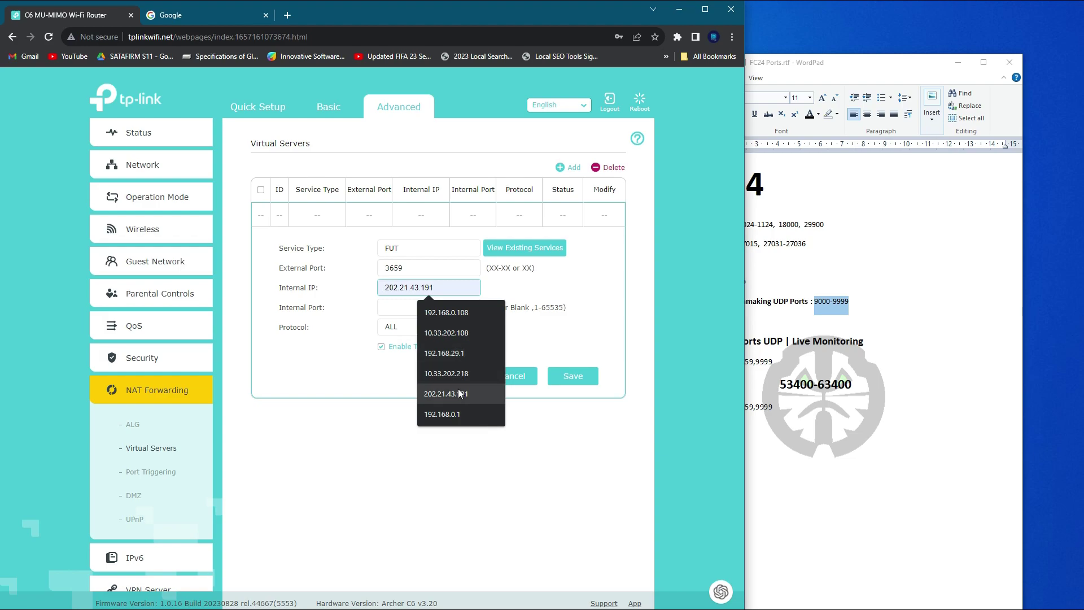
{"action": "left_click", "coordinate": [455, 335]}
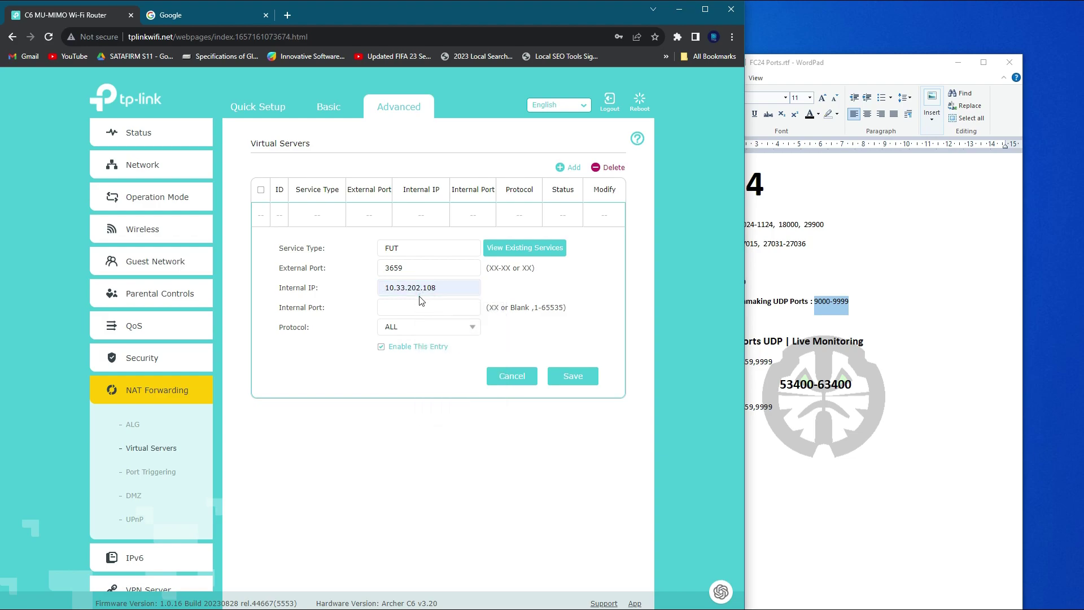
Step: Launch Command Prompt, run ipconfig, and copy the IPv4 address 10.33.202.108
{"action": "key", "text": "super"}
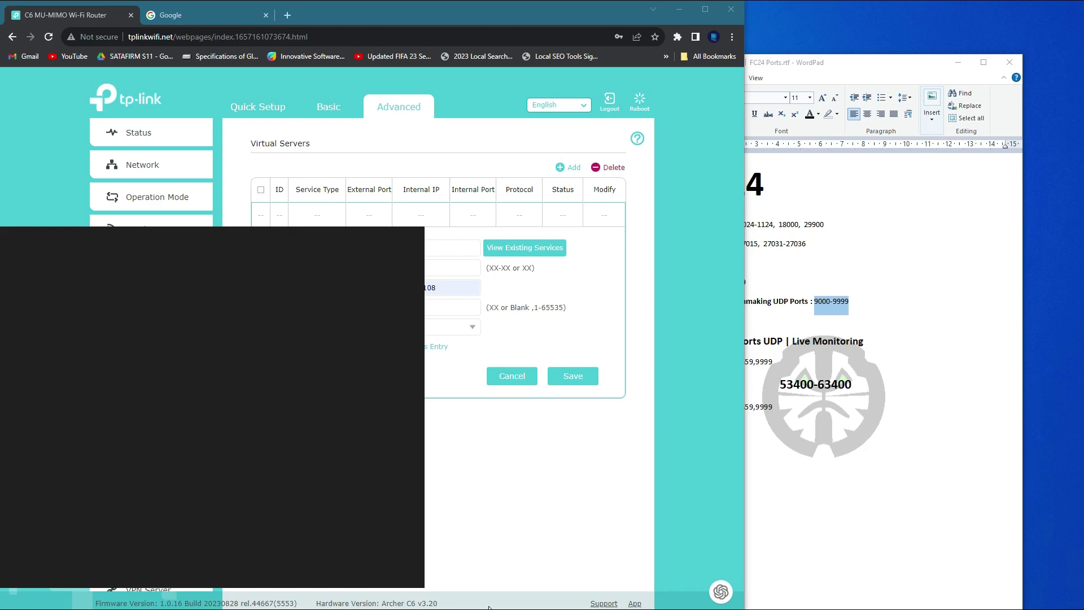
{"action": "type", "text": "cmd"}
{"action": "key", "text": "Return"}
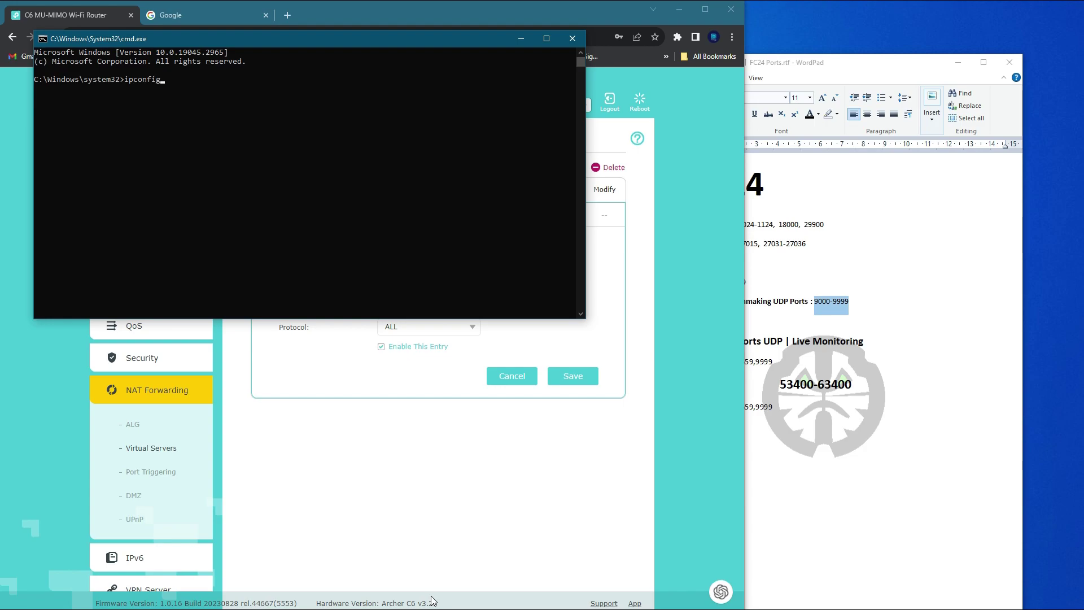
{"action": "key", "text": "Return"}
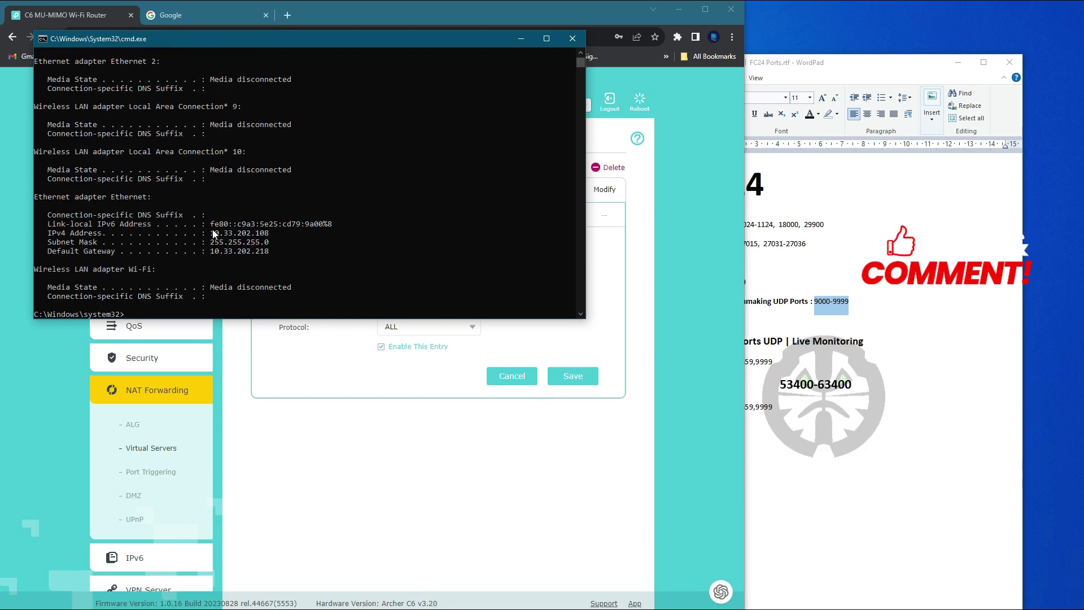
{"action": "left_click_drag", "start_coordinate": [214, 234], "coordinate": [269, 235]}
{"action": "right_click", "coordinate": [269, 236]}
Step: Set the FUT entry's internal port to 3659 and save it
{"action": "left_click", "coordinate": [572, 38]}
{"action": "left_click", "coordinate": [419, 288]}
{"action": "left_click", "coordinate": [425, 304]}
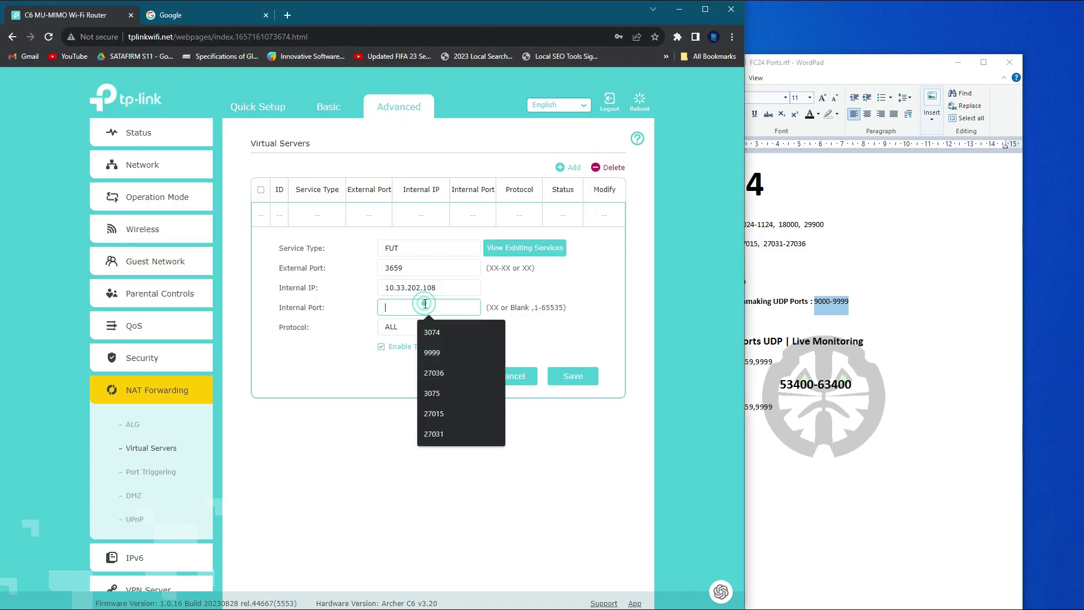
{"action": "type", "text": "3659"}
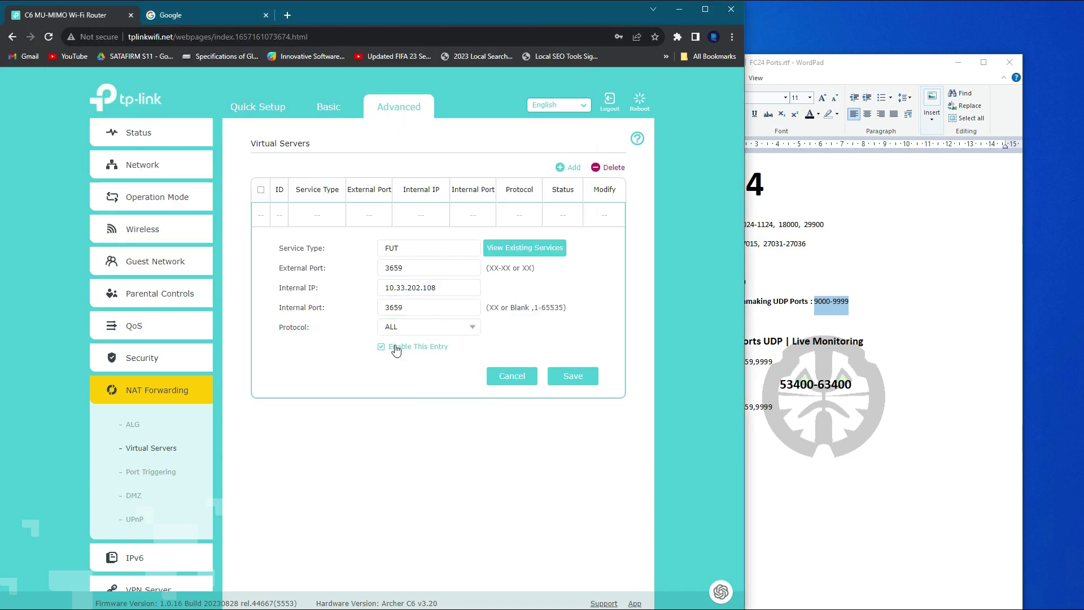
{"action": "left_click", "coordinate": [556, 379]}
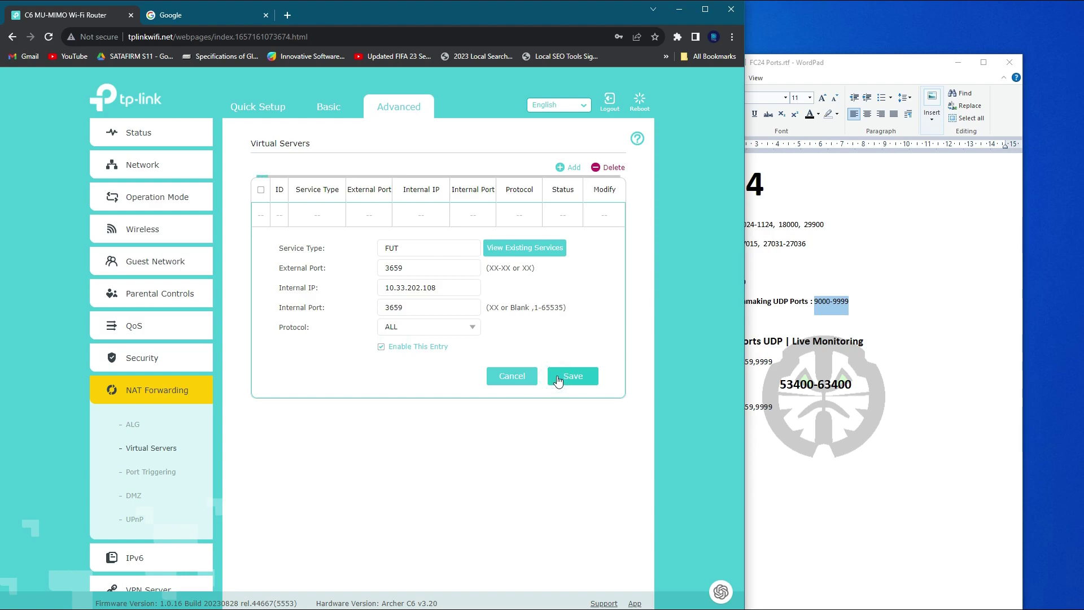
Step: Start another Virtual Server entry with service name FUT MM
{"action": "left_click", "coordinate": [561, 167]}
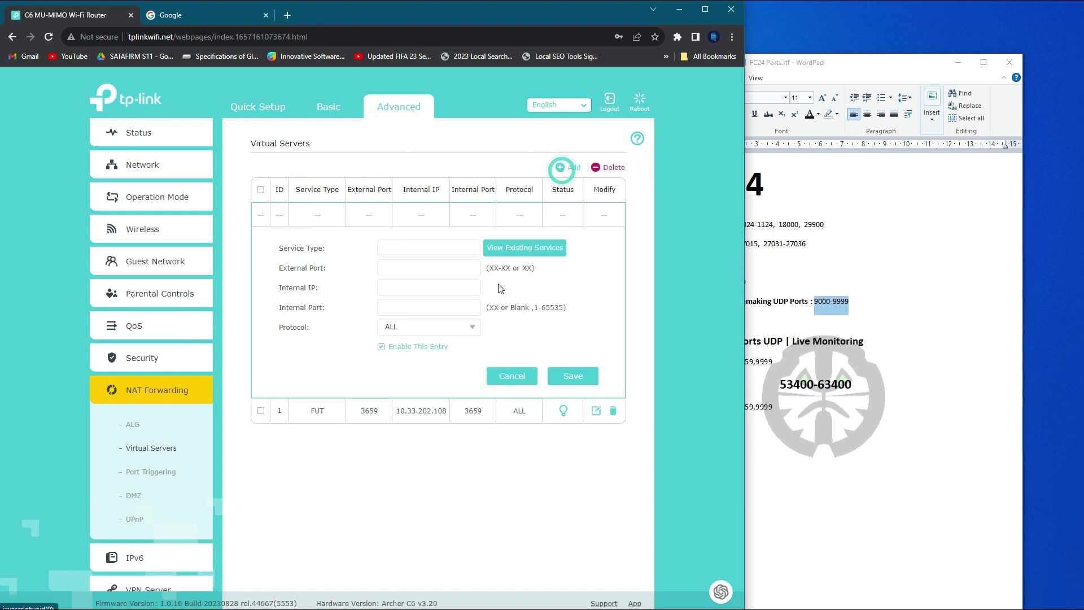
{"action": "left_click", "coordinate": [405, 245]}
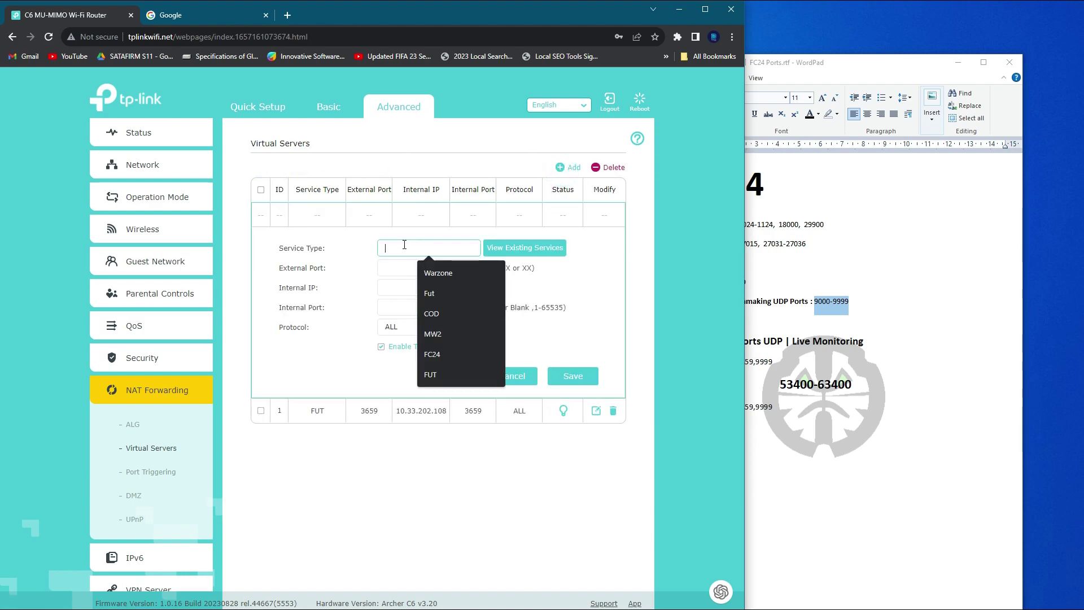
{"action": "left_click", "coordinate": [429, 294]}
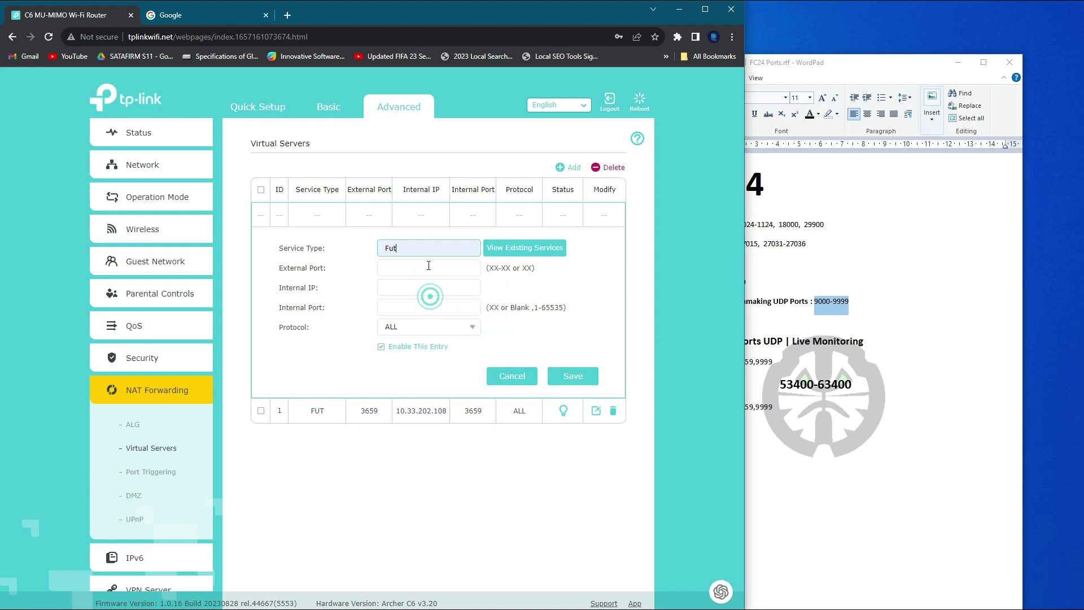
{"action": "type", "text": "MM"}
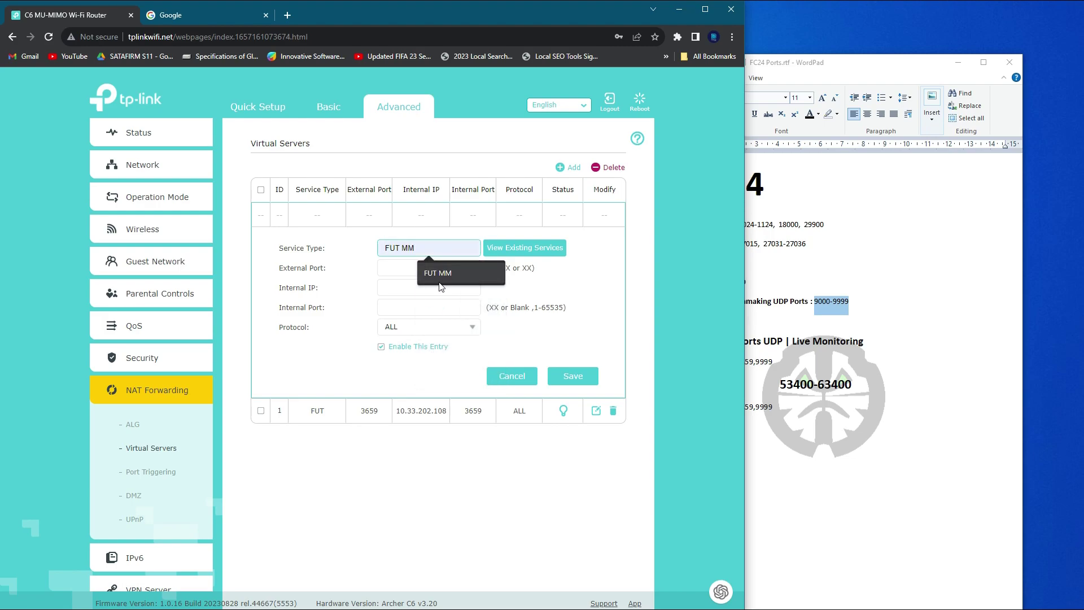
{"action": "left_click", "coordinate": [429, 273]}
Step: Paste 9000-9999 from the FC24 notes as external port and pick internal IP 10.33.202.108
{"action": "left_click", "coordinate": [829, 306]}
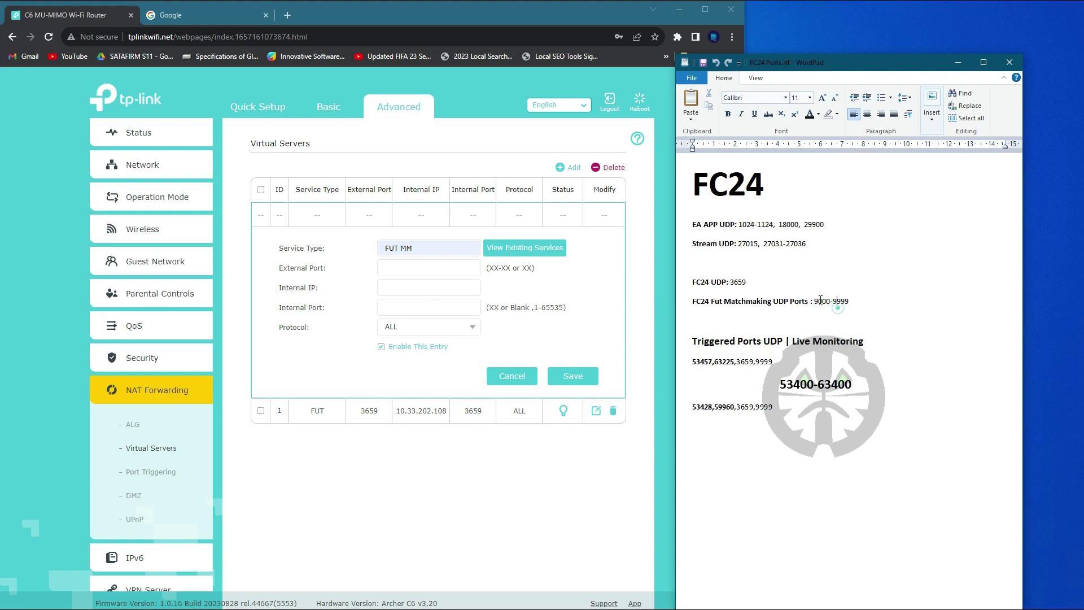
{"action": "left_click_drag", "start_coordinate": [814, 302], "coordinate": [849, 307]}
{"action": "key", "text": "ctrl+c"}
{"action": "left_click", "coordinate": [389, 270]}
{"action": "key", "text": "ctrl+v"}
{"action": "left_click", "coordinate": [400, 287]}
{"action": "key", "text": "Down"}
{"action": "key", "text": "Down"}
{"action": "key", "text": "Down"}
{"action": "key", "text": "Down"}
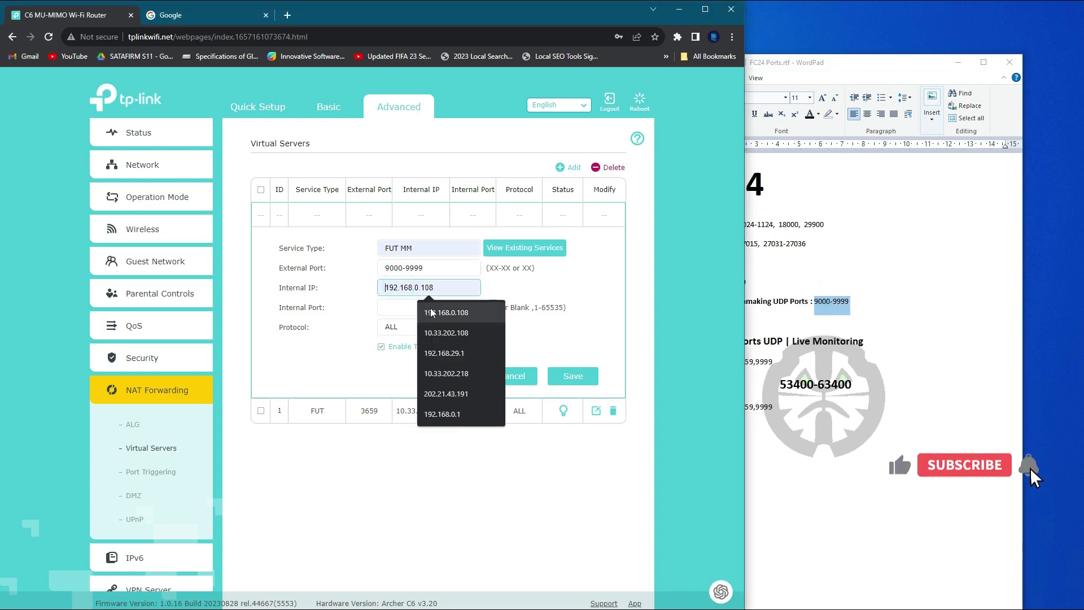
{"action": "key", "text": "Return"}
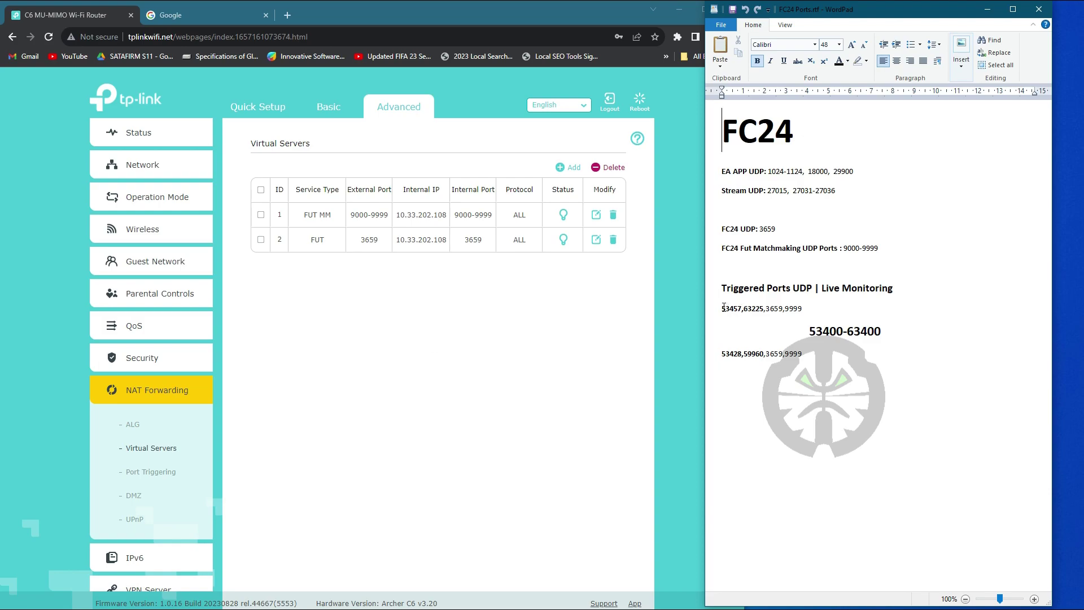
{"action": "left_click_drag", "start_coordinate": [724, 307], "coordinate": [760, 309]}
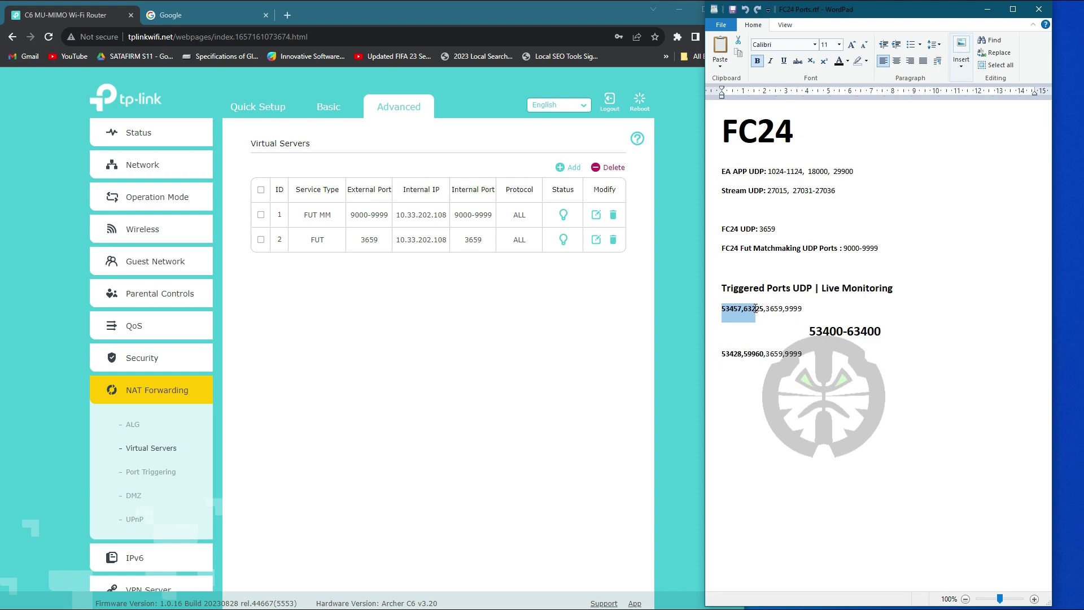
{"action": "left_click", "coordinate": [793, 329]}
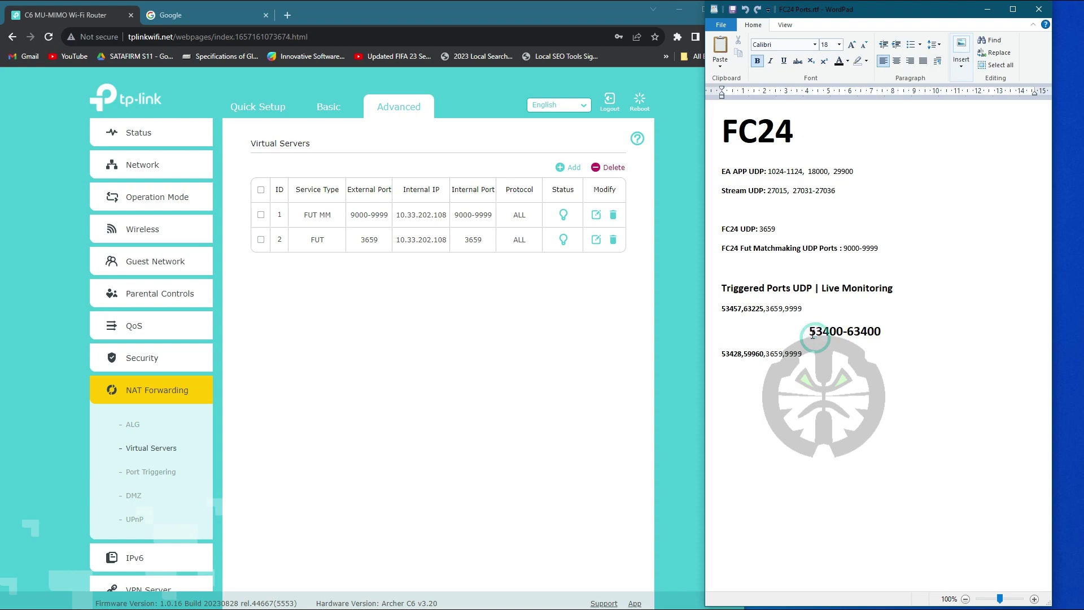
{"action": "left_click_drag", "start_coordinate": [804, 331], "coordinate": [880, 333]}
{"action": "left_click", "coordinate": [871, 351]}
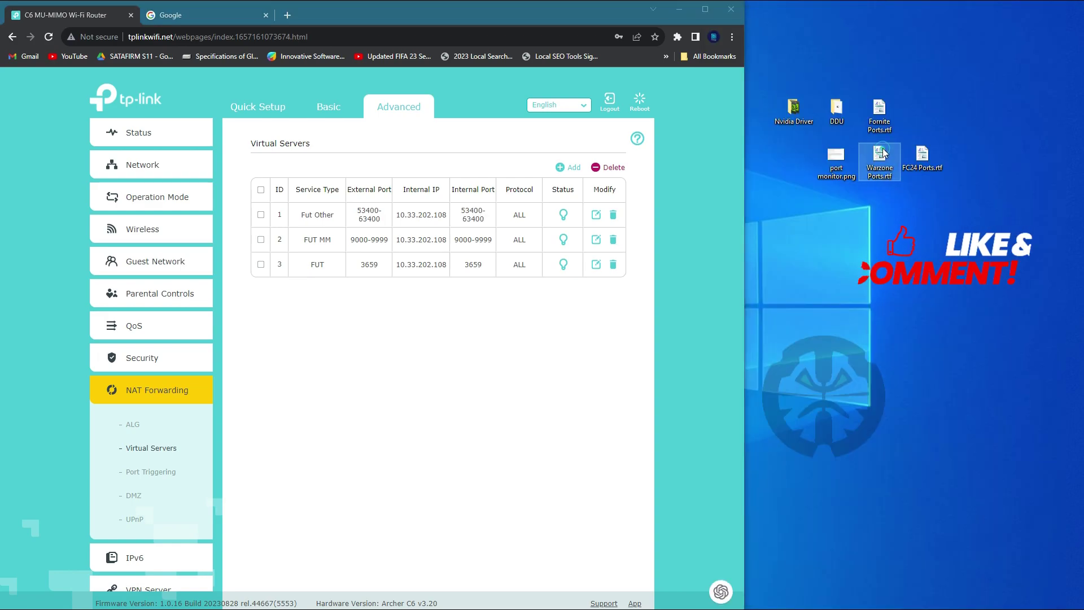
Step: Open the Warzone Ports notes and save a Warzone entry forwarding 3074 to 10.33.202.108
{"action": "double_click", "coordinate": [882, 156]}
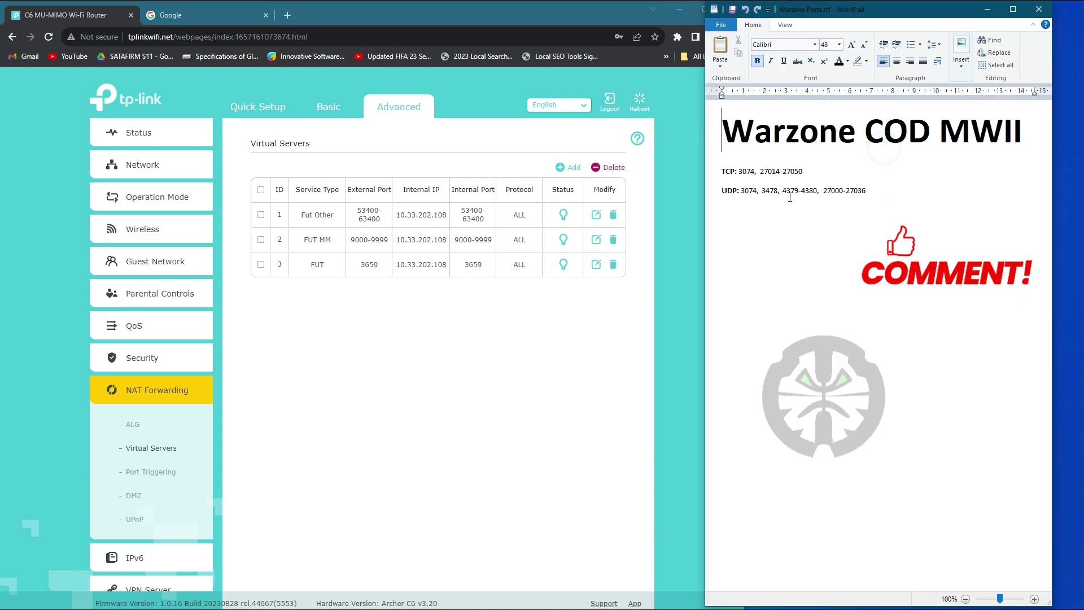
{"action": "left_click_drag", "start_coordinate": [740, 172], "coordinate": [754, 174]}
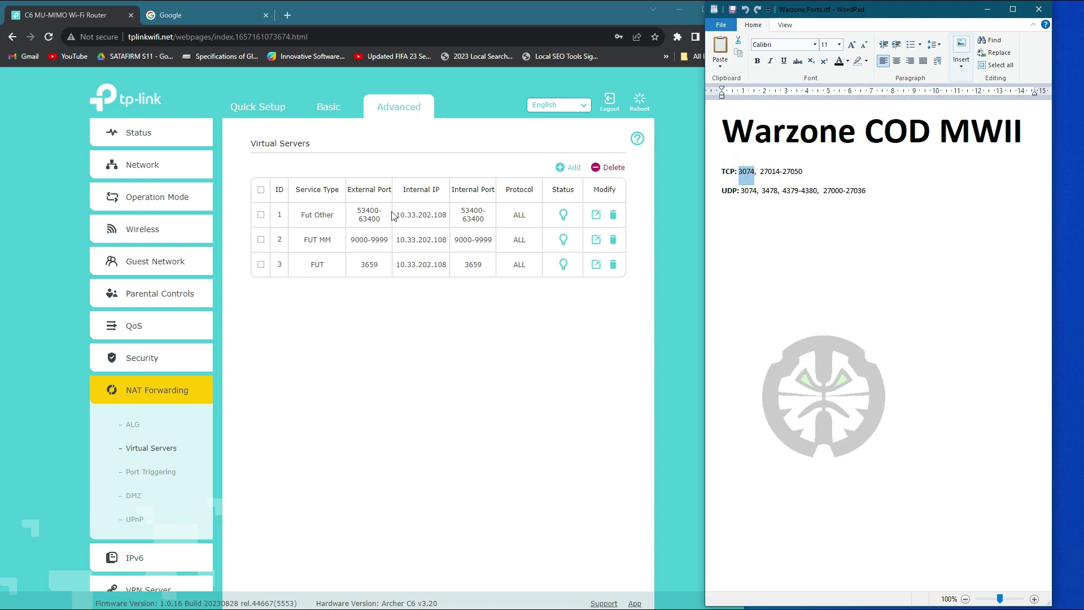
{"action": "left_click", "coordinate": [570, 165]}
{"action": "left_click", "coordinate": [417, 248]}
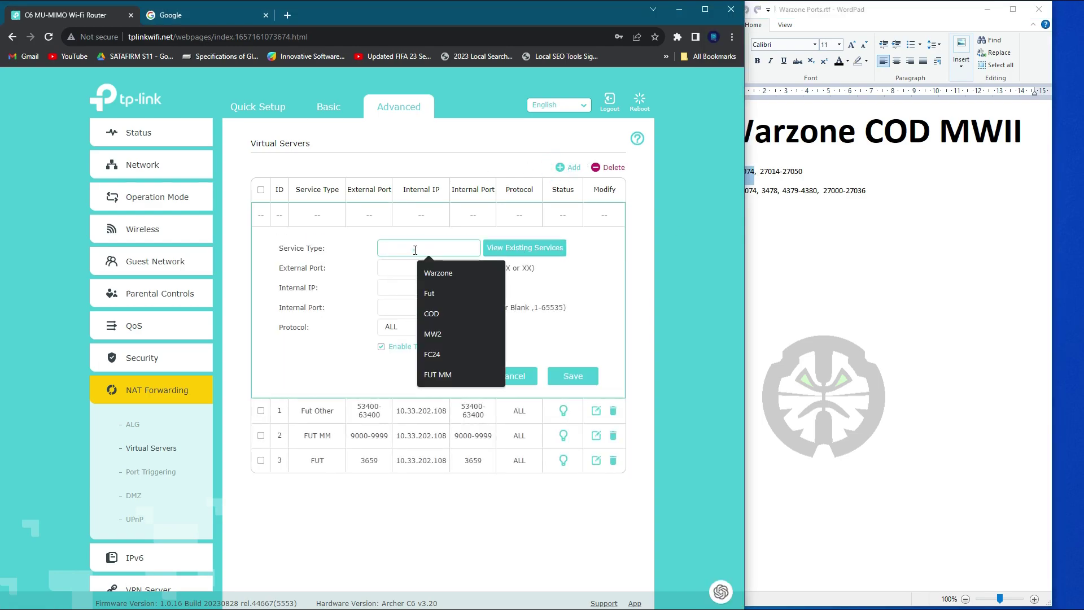
{"action": "left_click", "coordinate": [438, 273]}
{"action": "left_click", "coordinate": [430, 270]}
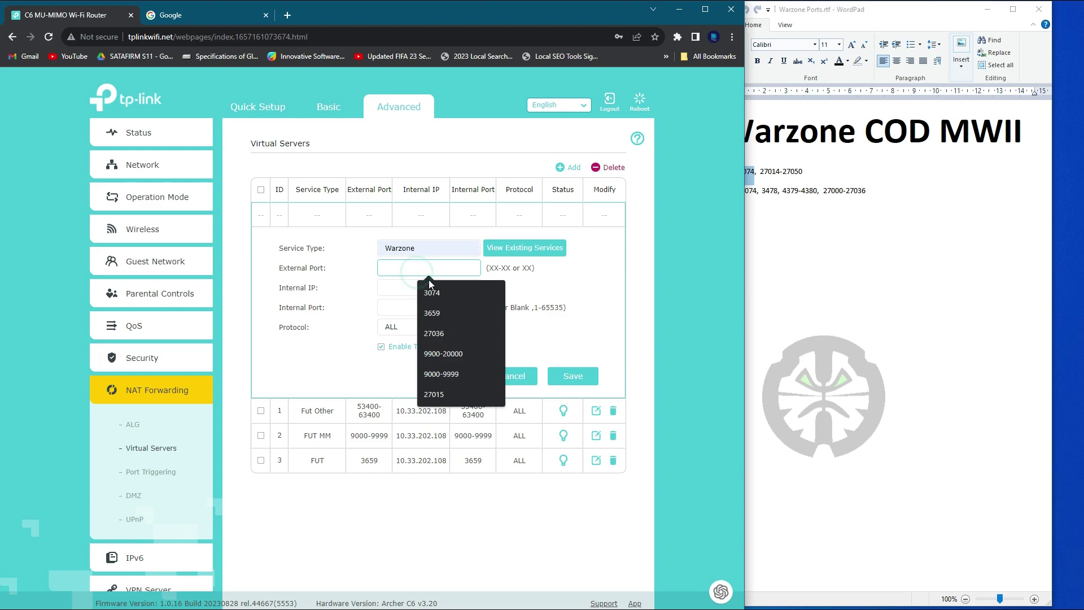
{"action": "left_click", "coordinate": [432, 292]}
{"action": "left_click", "coordinate": [417, 286]}
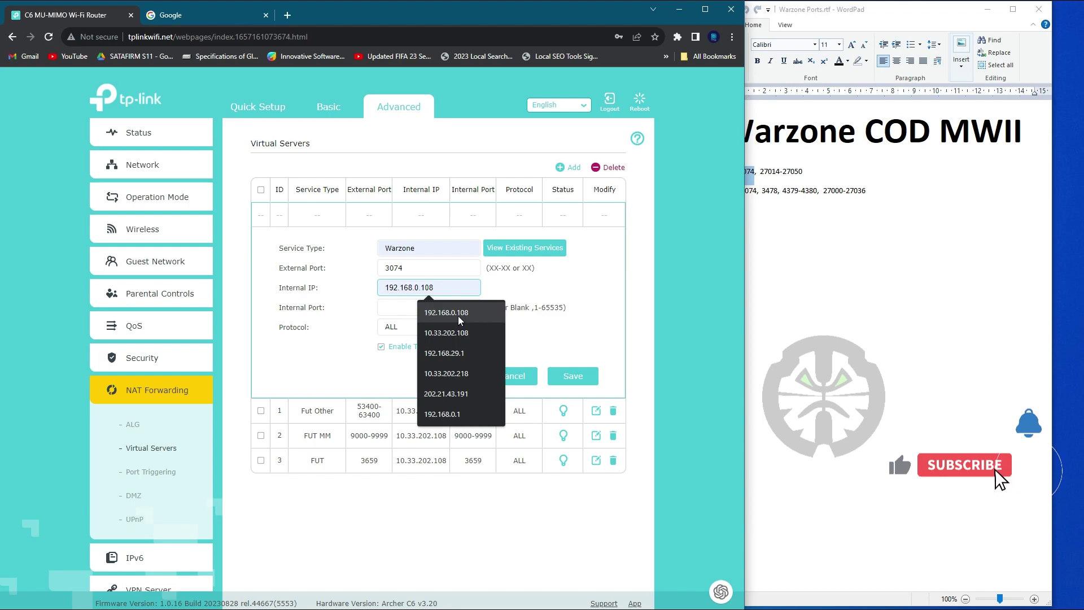
{"action": "left_click", "coordinate": [460, 332]}
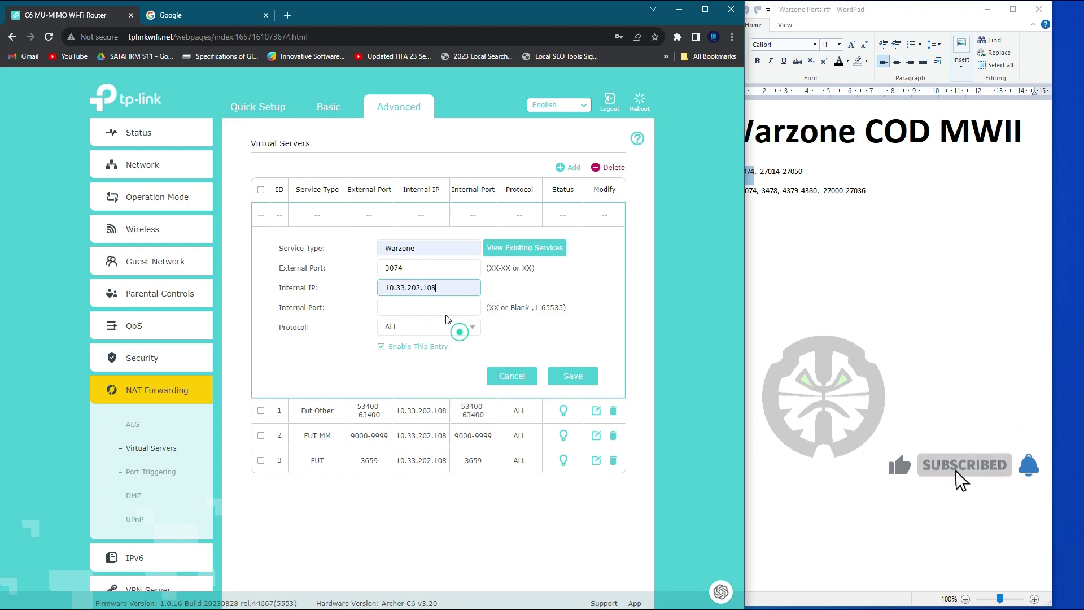
{"action": "left_click", "coordinate": [566, 377]}
{"action": "left_click", "coordinate": [567, 167]}
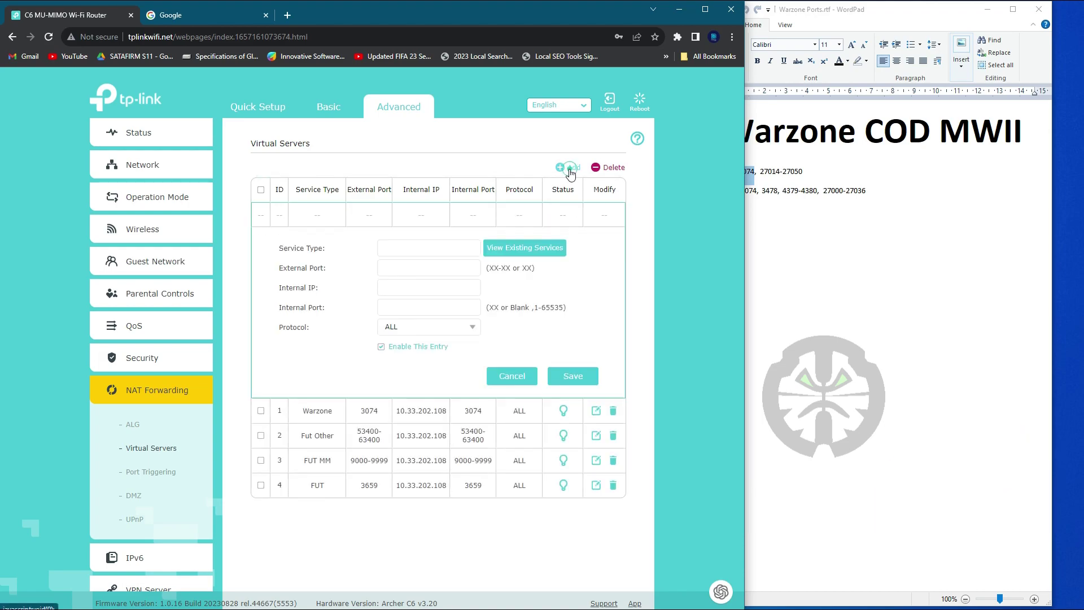
{"action": "left_click", "coordinate": [825, 219]}
{"action": "left_click_drag", "start_coordinate": [759, 171], "coordinate": [802, 171]}
{"action": "left_click", "coordinate": [411, 289]}
{"action": "left_click", "coordinate": [421, 265]}
{"action": "key", "text": "ctrl+v"}
{"action": "left_click", "coordinate": [414, 248]}
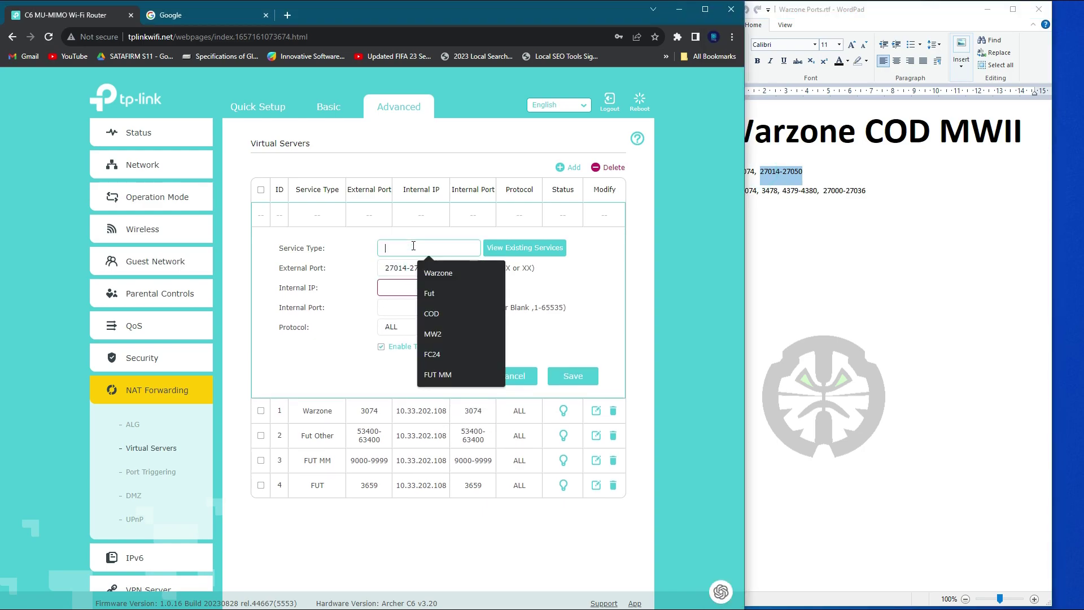
{"action": "left_click", "coordinate": [438, 271]}
{"action": "type", "text": "2"}
{"action": "left_click", "coordinate": [435, 288]}
{"action": "left_click", "coordinate": [450, 336]}
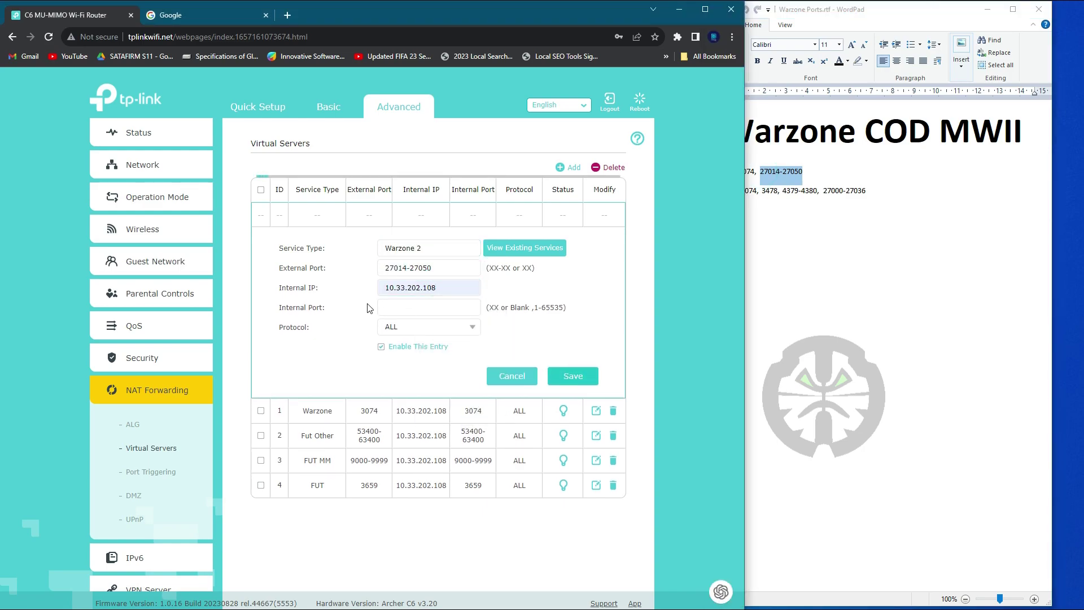
{"action": "left_click", "coordinate": [573, 376]}
Step: Add and save a Warzone3 entry forwarding port 3478 to 10.33.202.108
{"action": "left_click", "coordinate": [567, 167]}
{"action": "left_click", "coordinate": [798, 259]}
{"action": "double_click", "coordinate": [769, 190]}
{"action": "key", "text": "ctrl+c"}
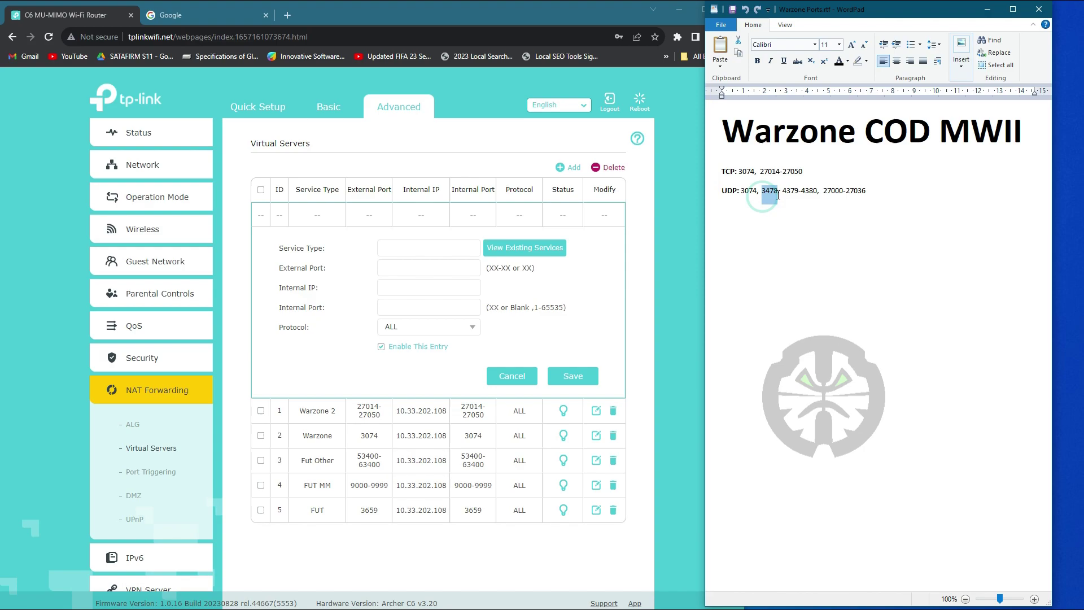
{"action": "left_click", "coordinate": [429, 267]}
{"action": "key", "text": "ctrl+v"}
{"action": "left_click", "coordinate": [429, 287]}
{"action": "left_click", "coordinate": [395, 307]}
{"action": "left_click", "coordinate": [429, 287]}
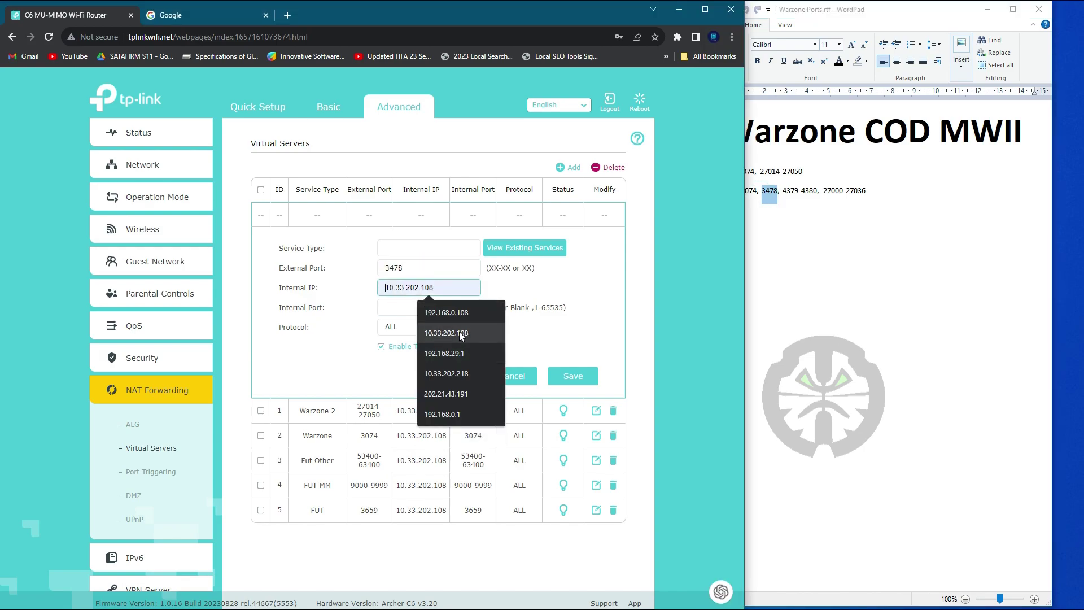
{"action": "left_click", "coordinate": [460, 333]}
{"action": "left_click", "coordinate": [429, 248]}
{"action": "left_click", "coordinate": [437, 270]}
{"action": "type", "text": "3"}
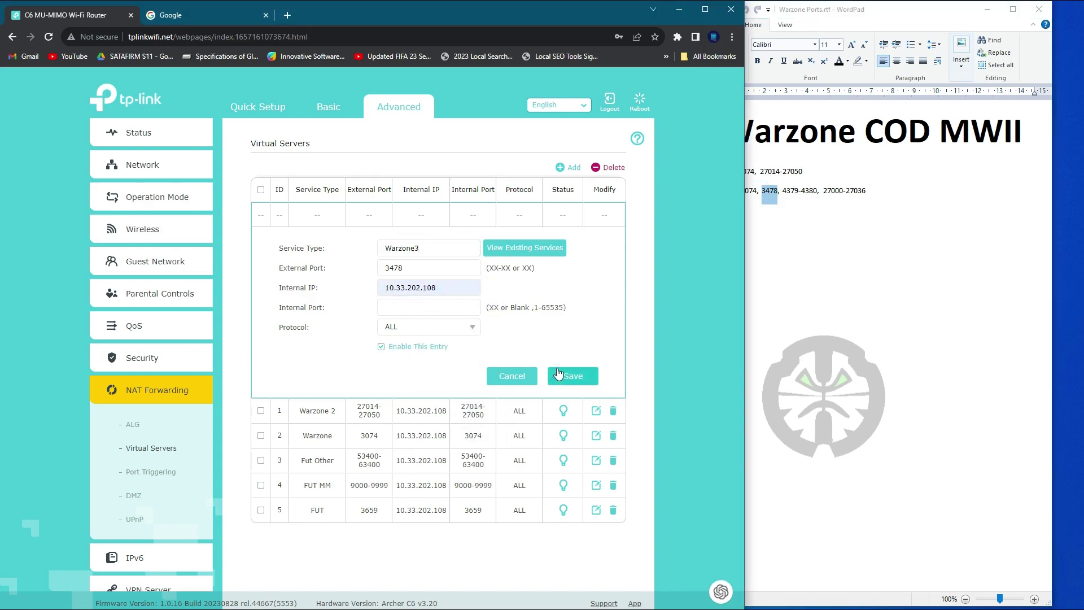
{"action": "left_click", "coordinate": [557, 373]}
Step: Add and save a Warzone 4 entry forwarding 4379-4380 to 10.33.202.108
{"action": "left_click", "coordinate": [567, 167]}
{"action": "left_click", "coordinate": [855, 241]}
{"action": "double_click", "coordinate": [798, 190]}
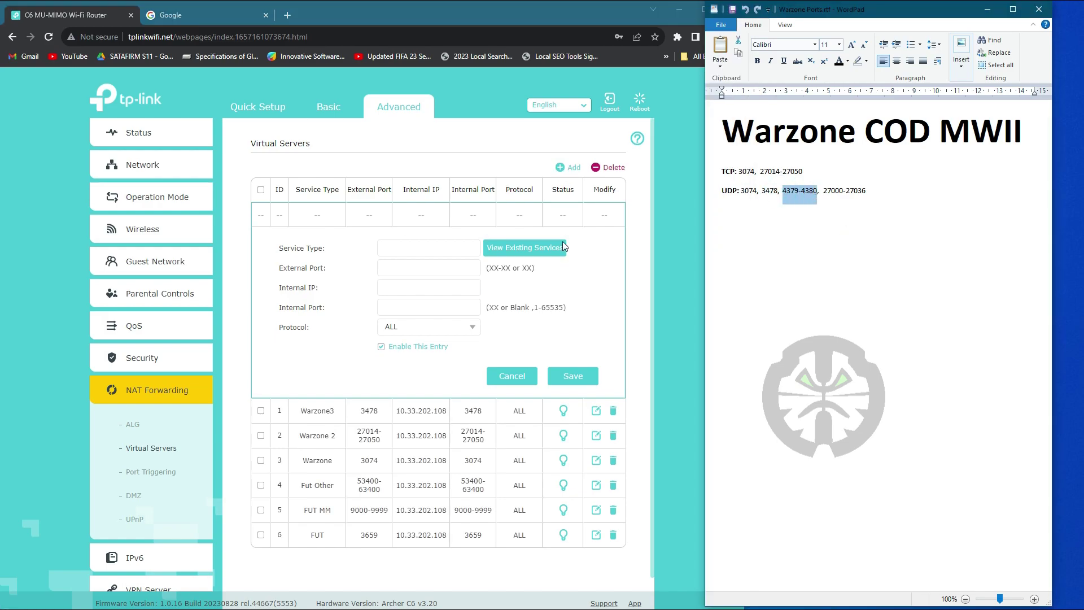
{"action": "key", "text": "ctrl+c"}
{"action": "left_click", "coordinate": [429, 267]}
{"action": "key", "text": "ctrl+v"}
{"action": "left_click", "coordinate": [429, 248]}
{"action": "left_click", "coordinate": [442, 276]}
{"action": "type", "text": "4"}
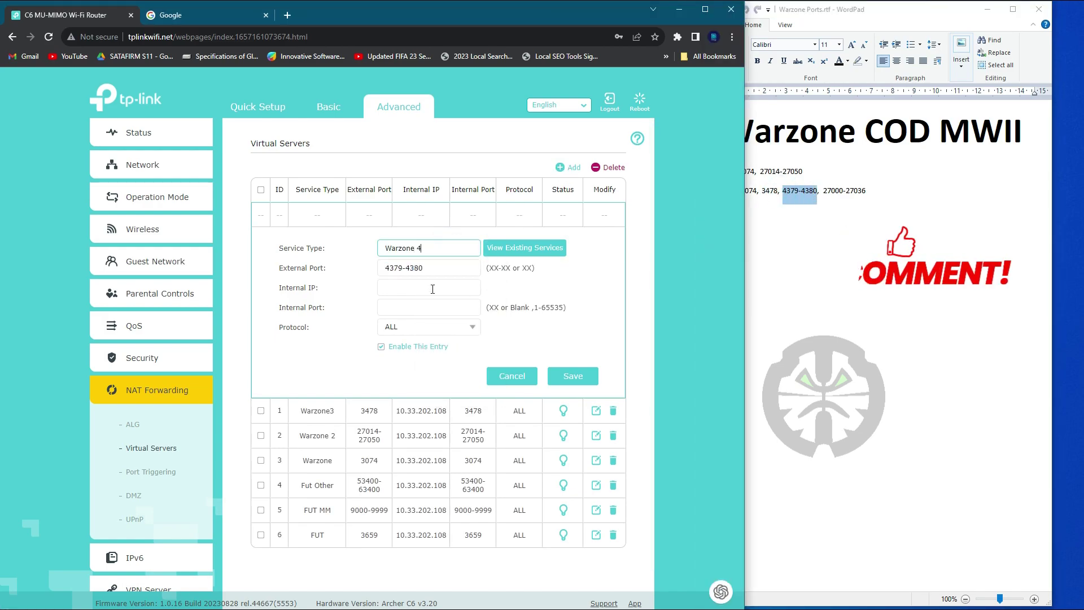
{"action": "left_click", "coordinate": [432, 289]}
{"action": "left_click", "coordinate": [459, 324]}
{"action": "left_click", "coordinate": [573, 376]}
{"action": "left_click", "coordinate": [825, 191]}
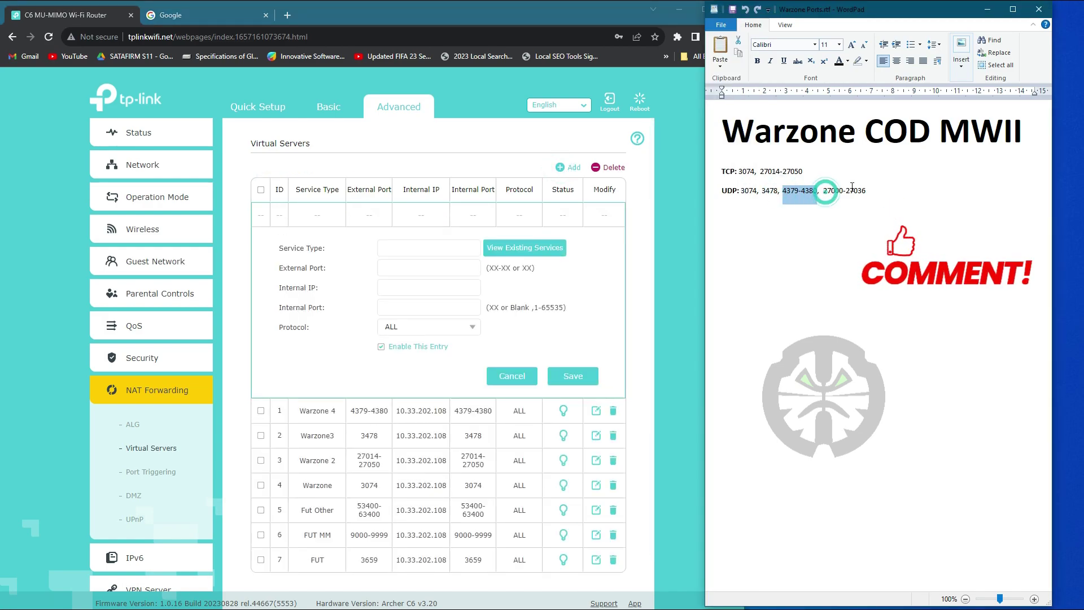
{"action": "double_click", "coordinate": [850, 191]}
{"action": "key", "text": "ctrl+c"}
{"action": "left_click", "coordinate": [429, 267]}
{"action": "key", "text": "ctrl+v"}
{"action": "left_click", "coordinate": [440, 253]}
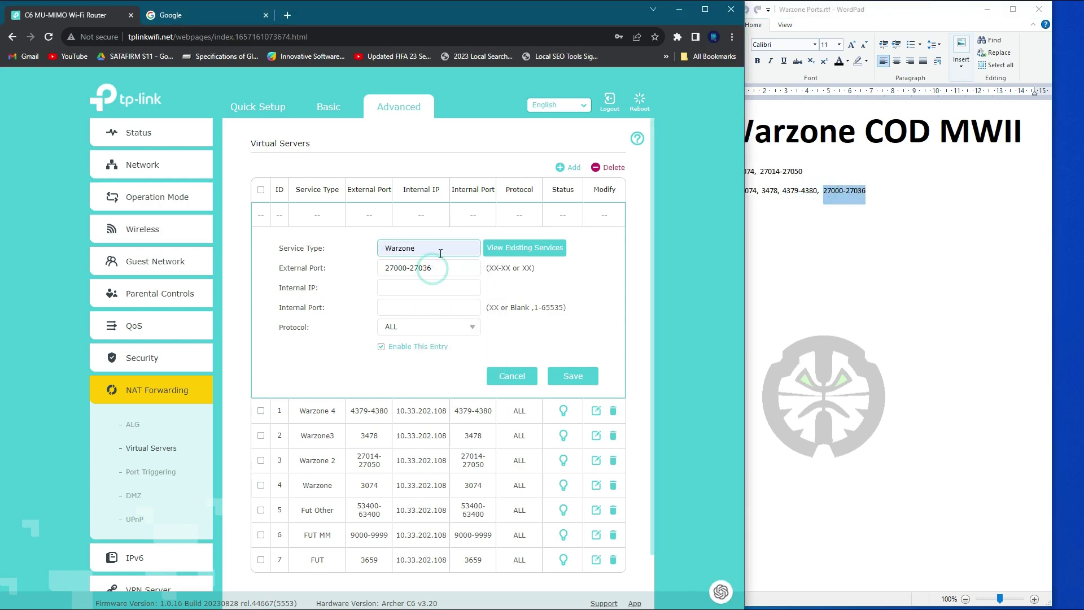
Step: Name the entry Warzone 5 with IP 10.33.202.108, then discard it after the conflict error
{"action": "type", "text": "5"}
{"action": "left_click", "coordinate": [432, 289]}
{"action": "left_click", "coordinate": [457, 324]}
{"action": "key", "text": "Return"}
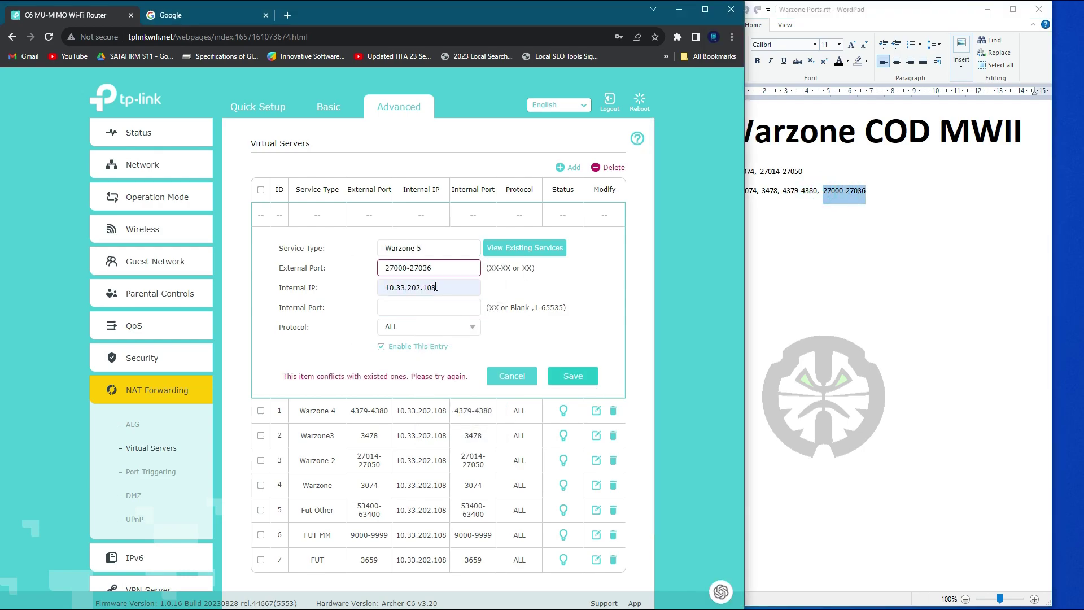
{"action": "key", "text": "alt+Tab"}
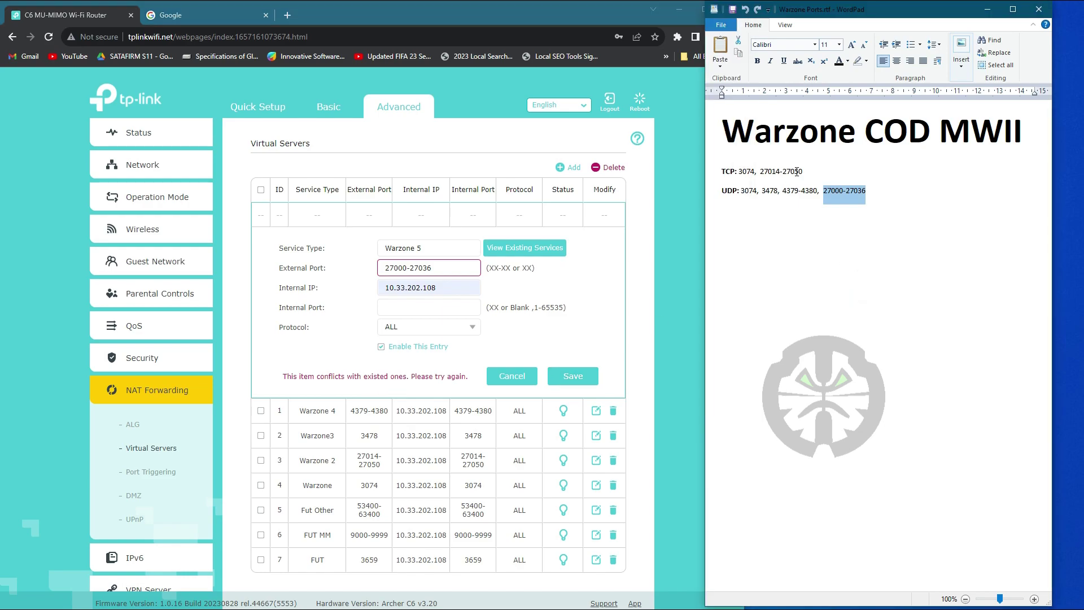
{"action": "left_click", "coordinate": [839, 194]}
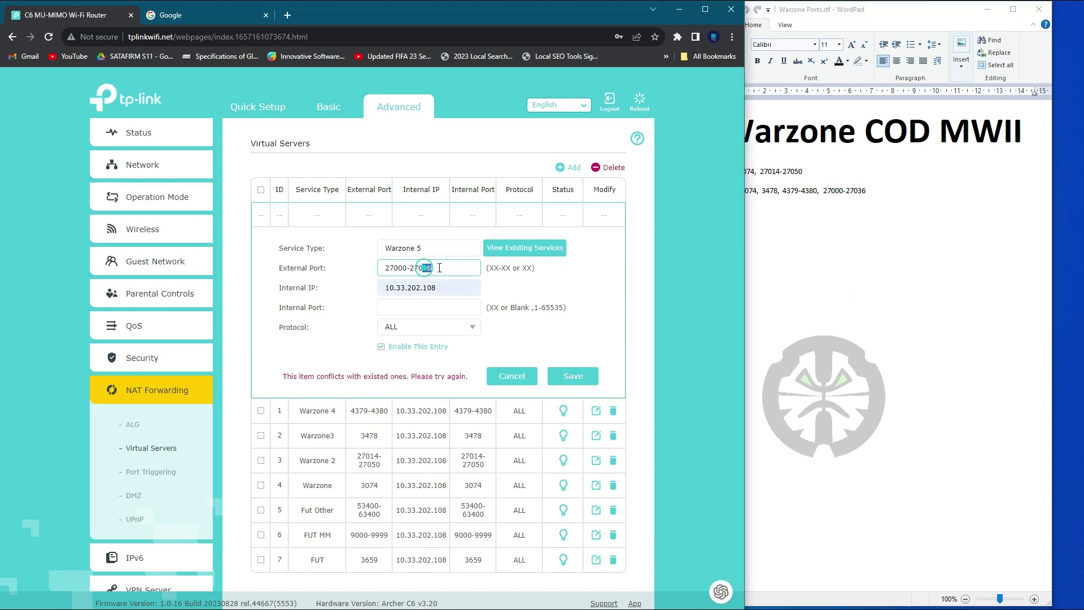
{"action": "key", "text": "Return"}
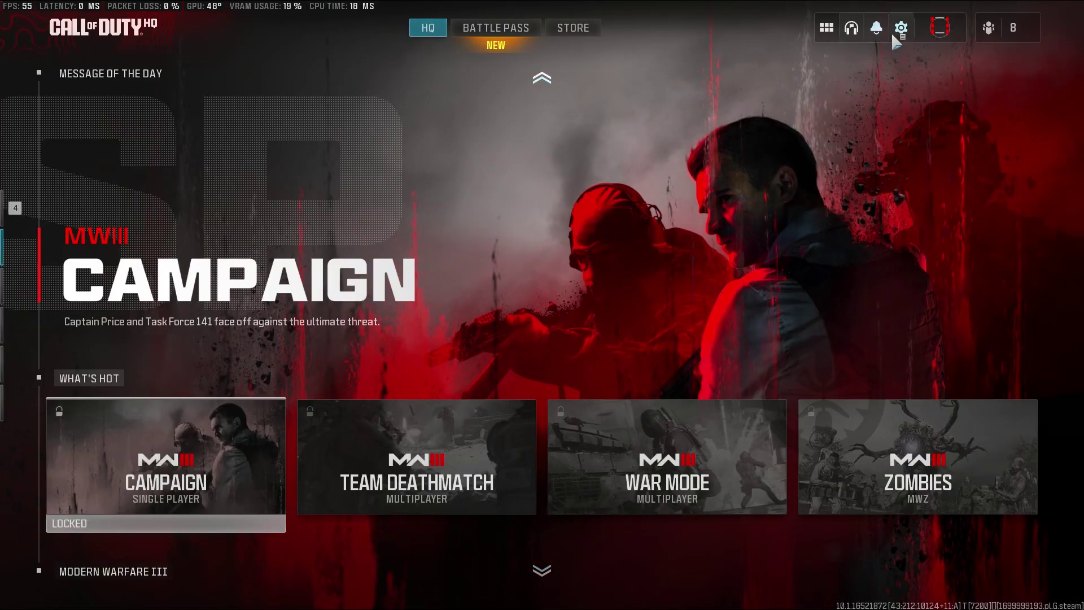
Step: Confirm Network Info under Account & Network reports NAT Type Open, then go back
{"action": "left_click", "coordinate": [897, 29]}
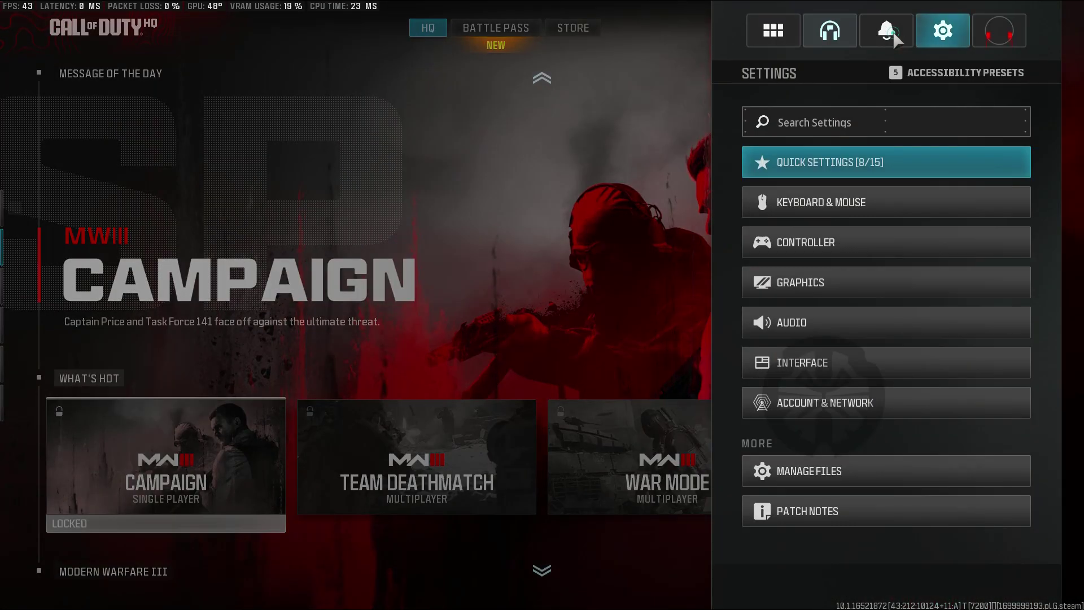
{"action": "left_click", "coordinate": [808, 418]}
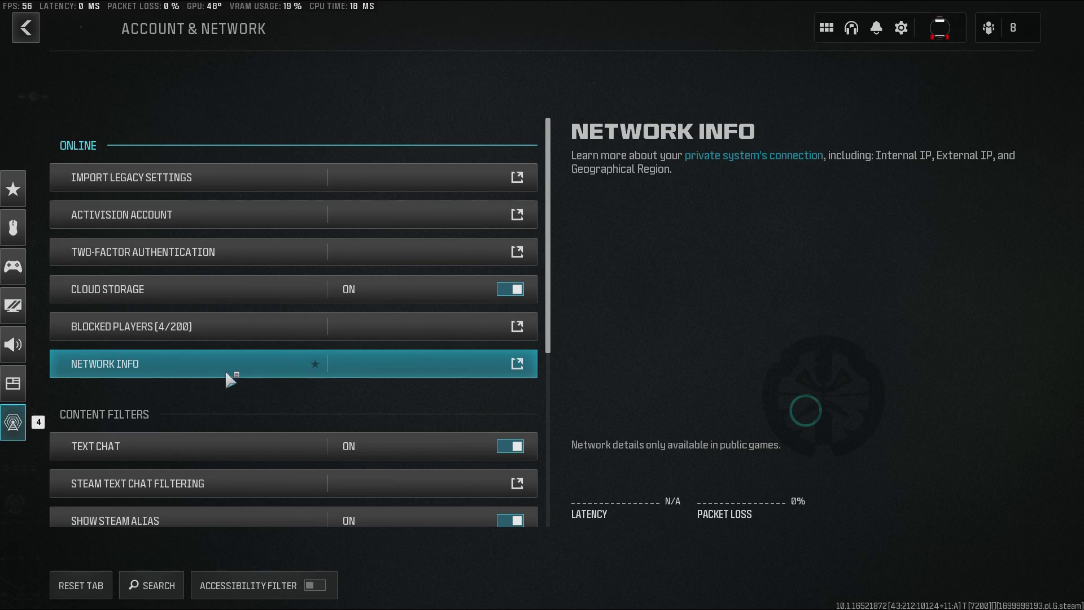
{"action": "left_click", "coordinate": [148, 368]}
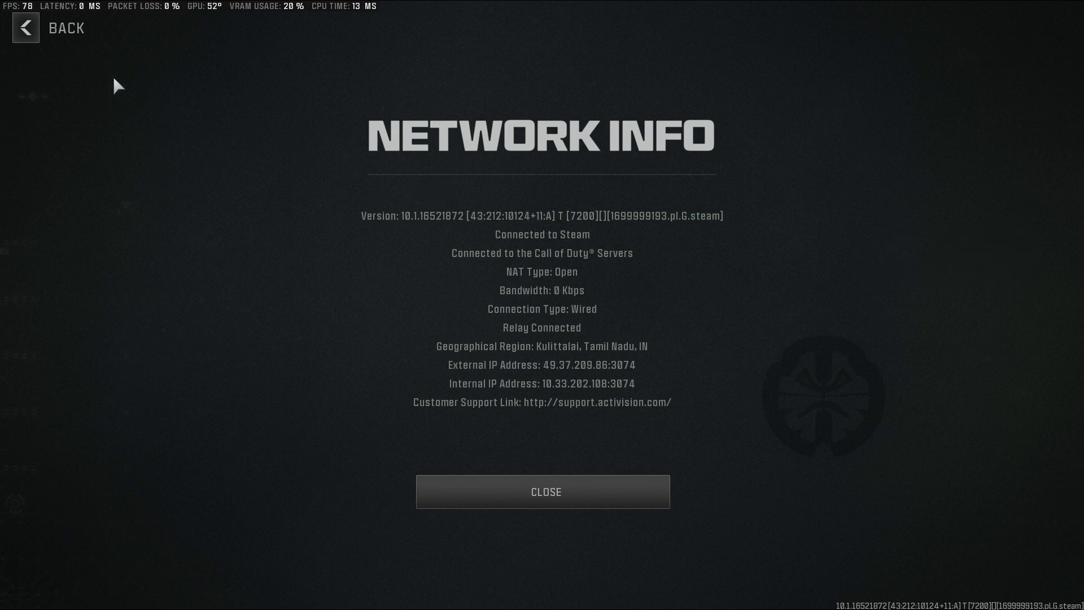
{"action": "left_click", "coordinate": [29, 29]}
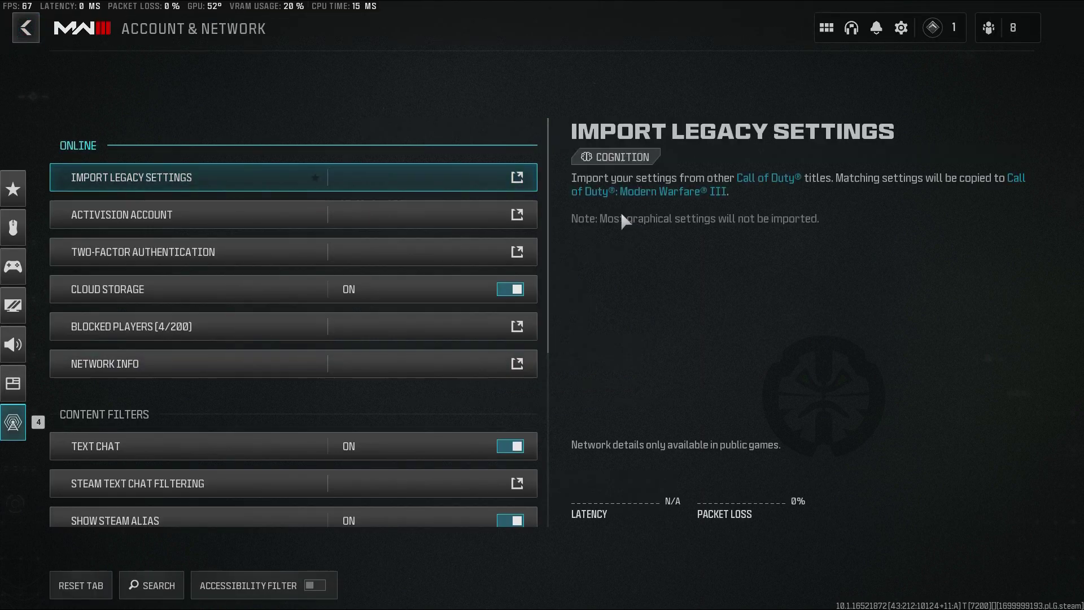
Step: Bring up Warzone's quit prompt, then give the FC 24 opponent the Away kit and advance
{"action": "key", "text": "Escape"}
{"action": "key", "text": "Escape"}
{"action": "key", "text": "Escape"}
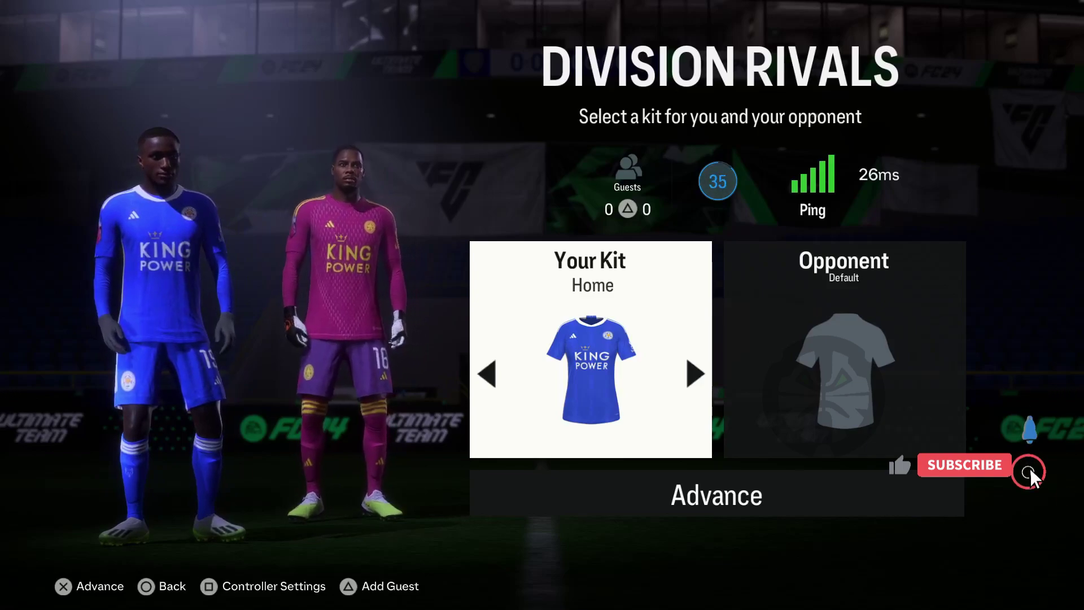
{"action": "key", "text": "Right"}
{"action": "key", "text": "Right"}
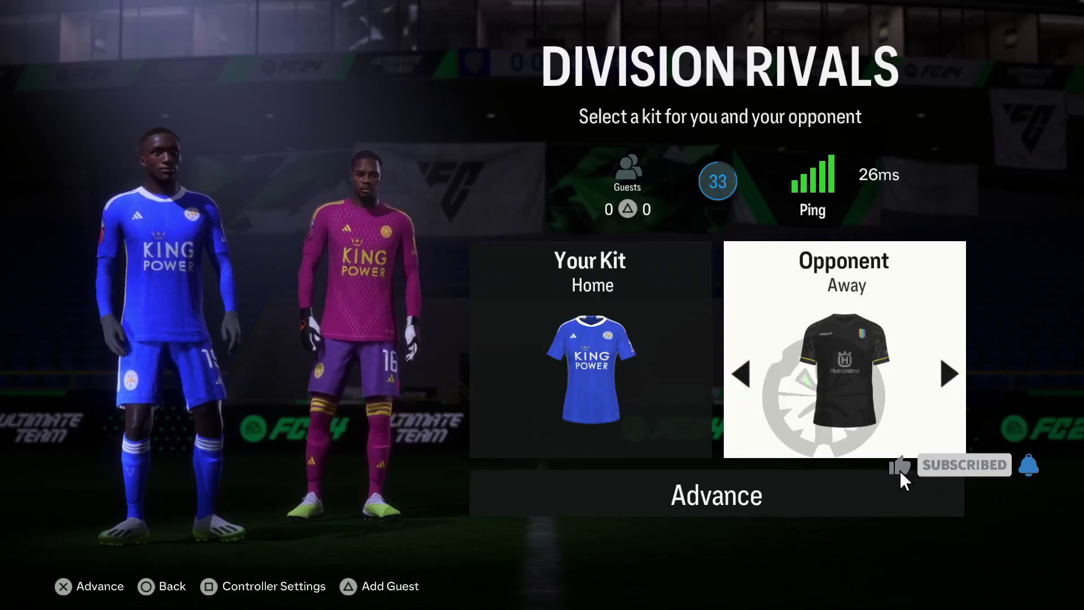
{"action": "key", "text": "Return"}
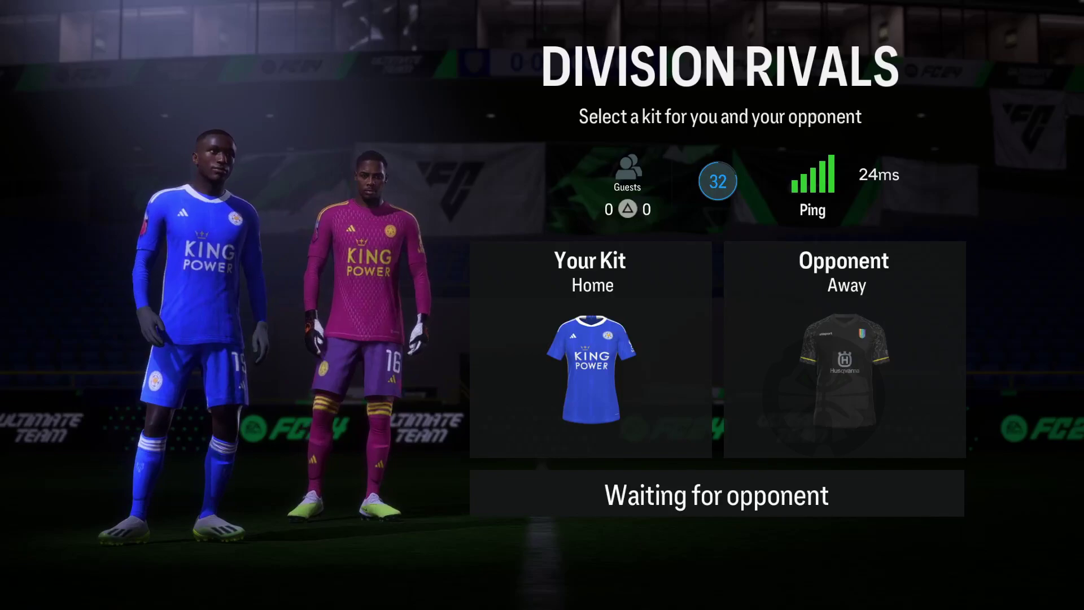